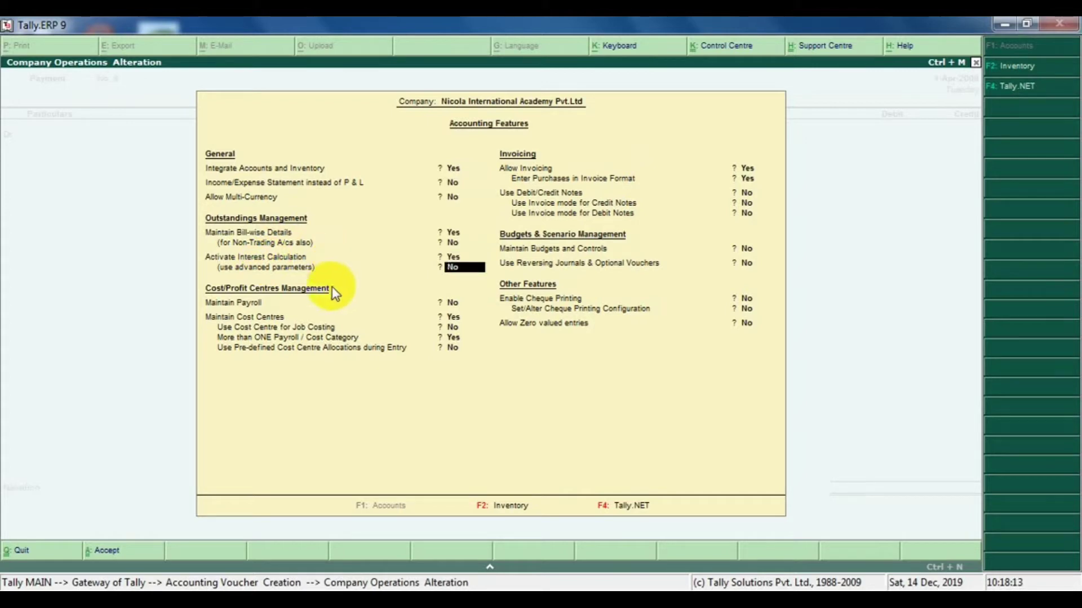
Enable advanced parameters for interest calculation in the company's accounting features and save the settings
key(y)
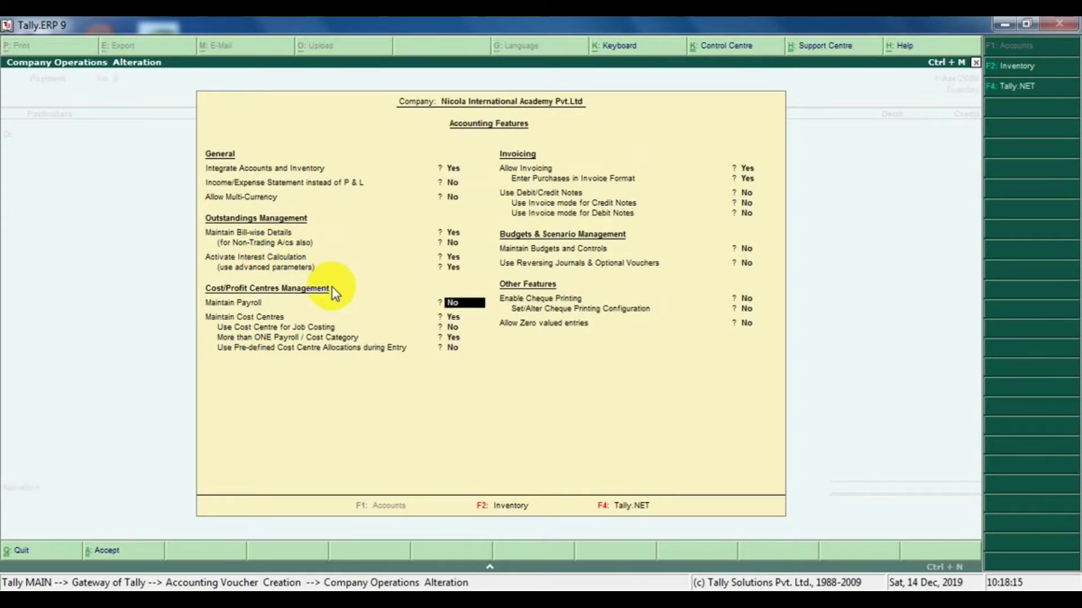
key(ctrl+a)
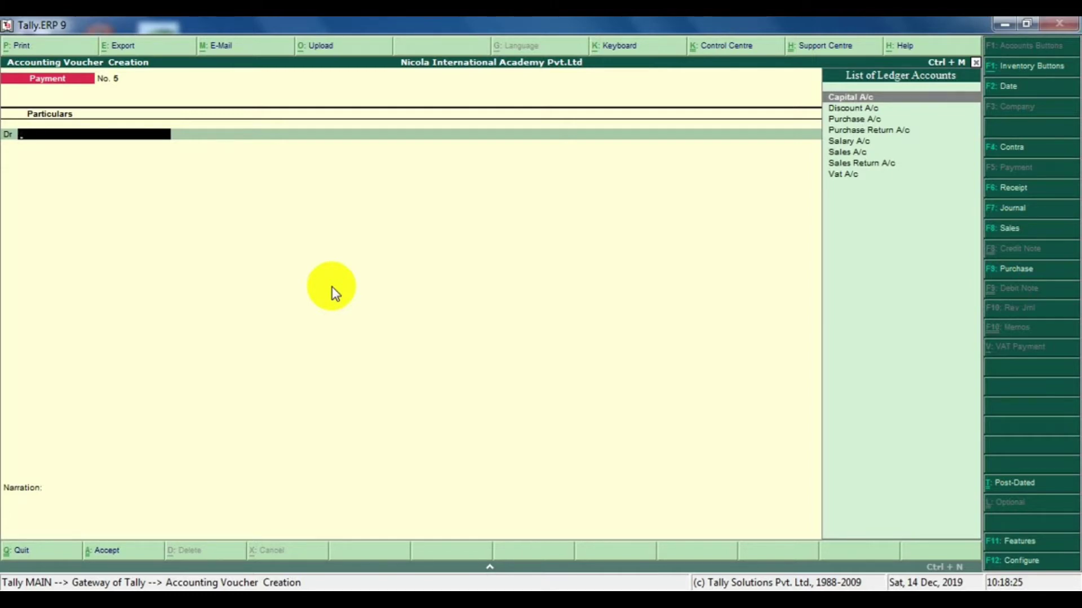
Start a new ledger from the payment voucher, named Nicola Company, under the Loans & Advances (Asset) group
key(alt+c)
text(Nicola)
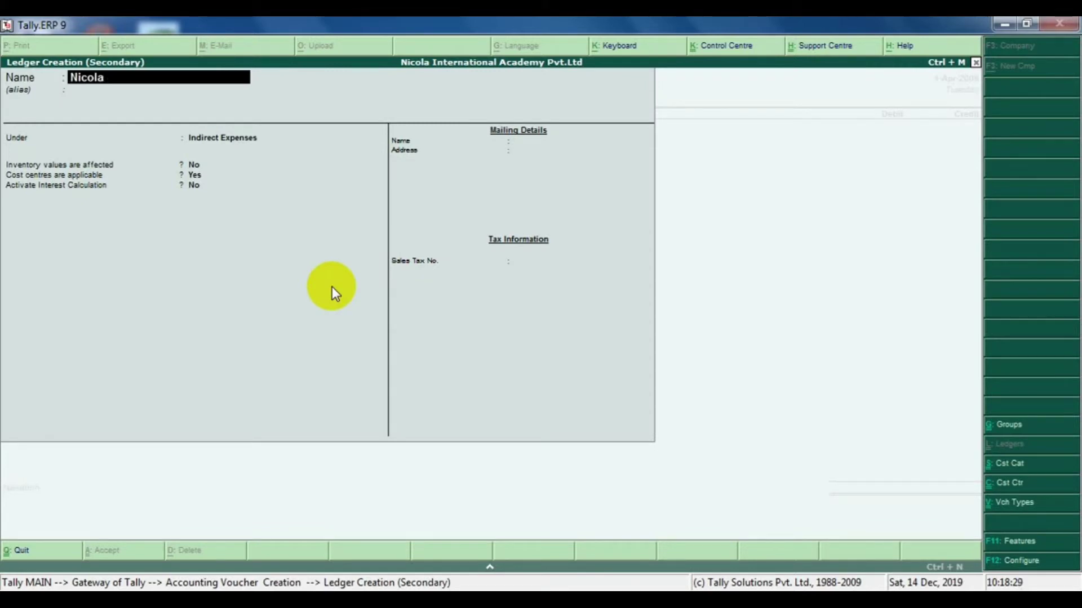
text( Company)
key(Return)
key(Return)
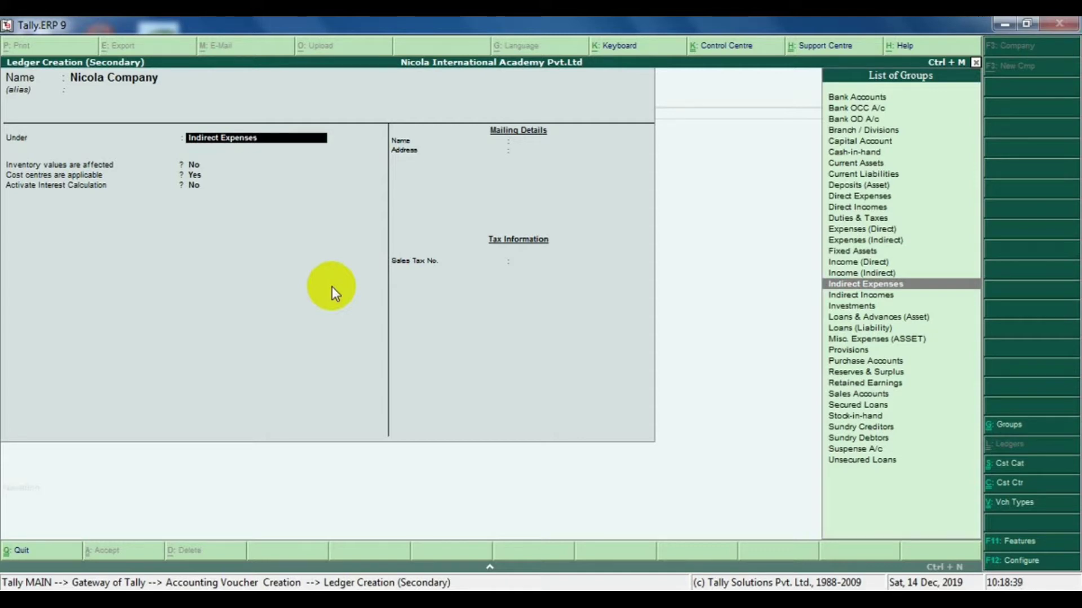
text(Lo)
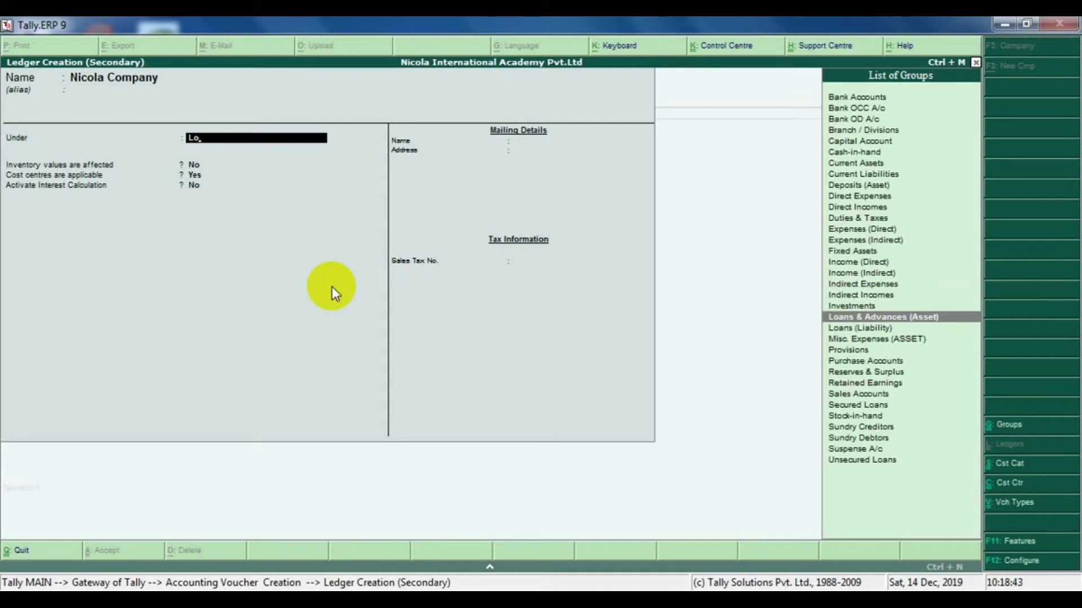
key(Return)
Set cost centres as not applicable for the Nicola Company ledger, keeping inventory values unaffected
key(Return)
text(n)
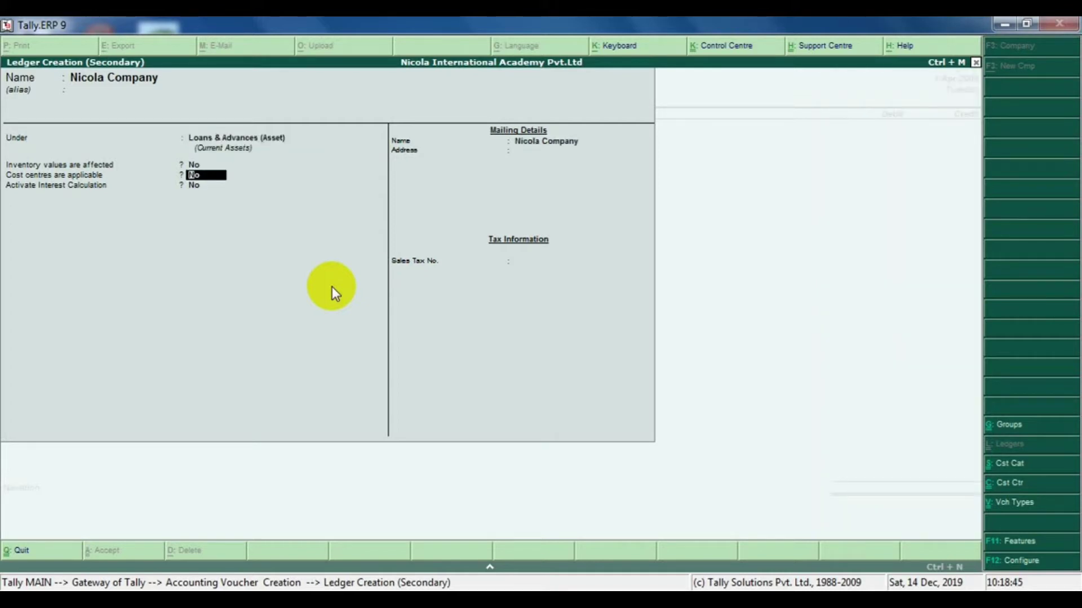
key(Up)
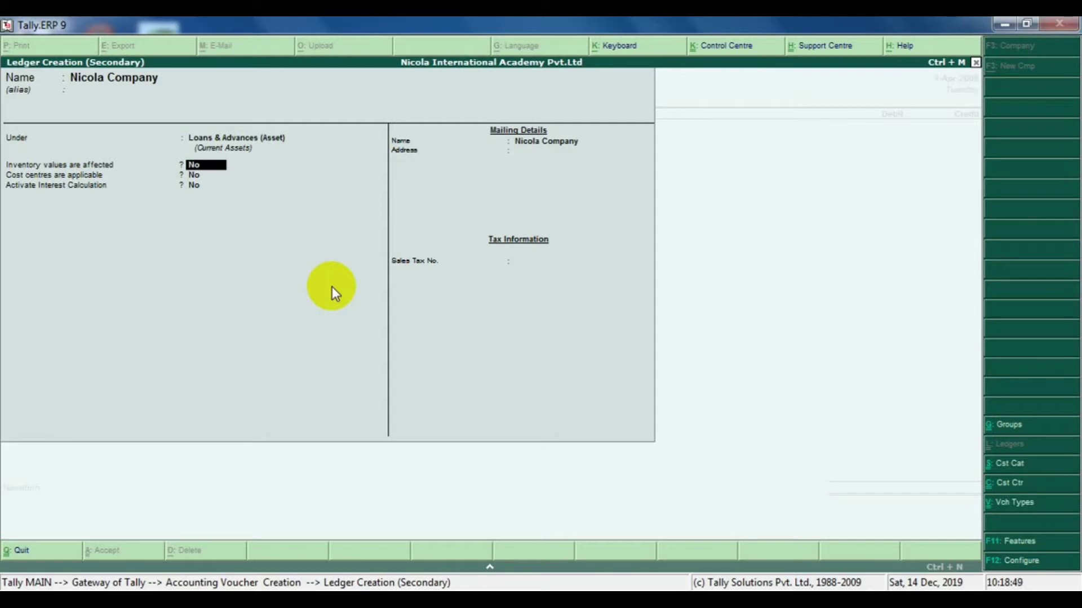
key(Return)
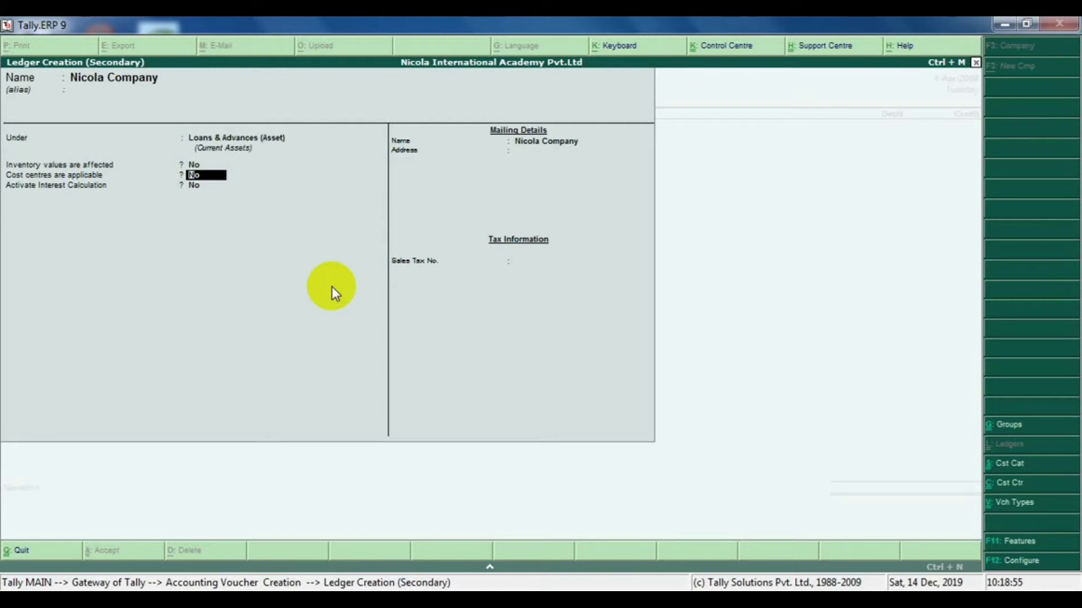
key(Return)
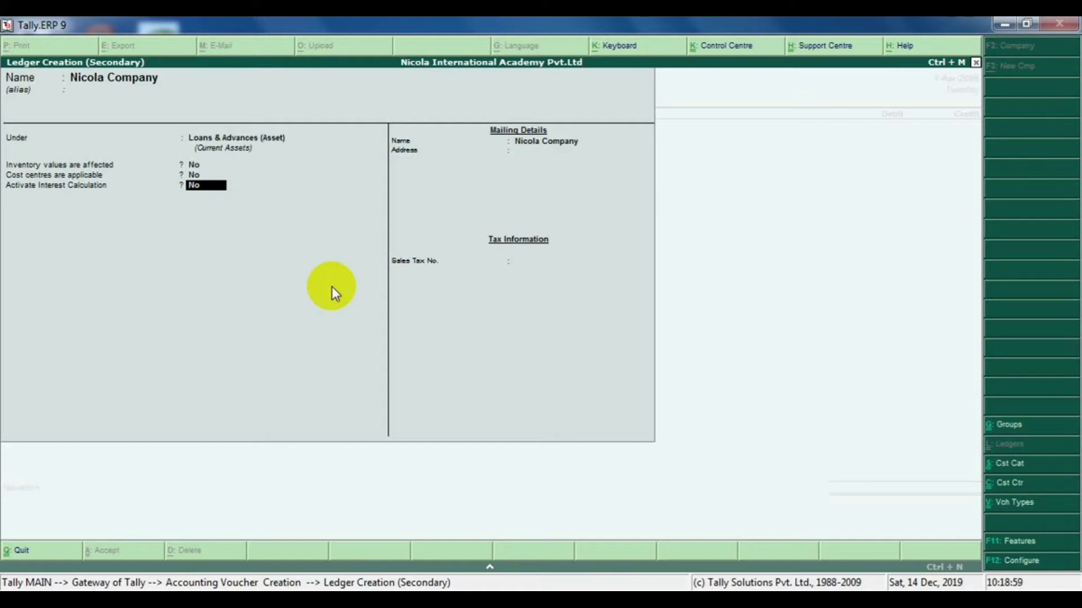
Activate interest calculation for the Nicola Company ledger and set the interest rate to 20%
text(y)
key(Return)
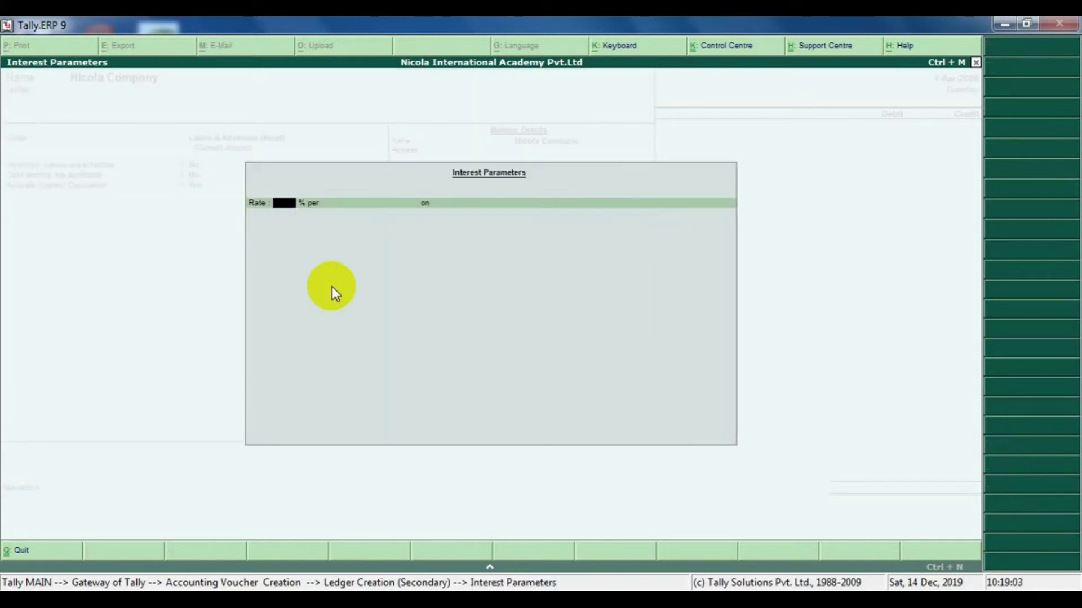
text(20)
key(Return)
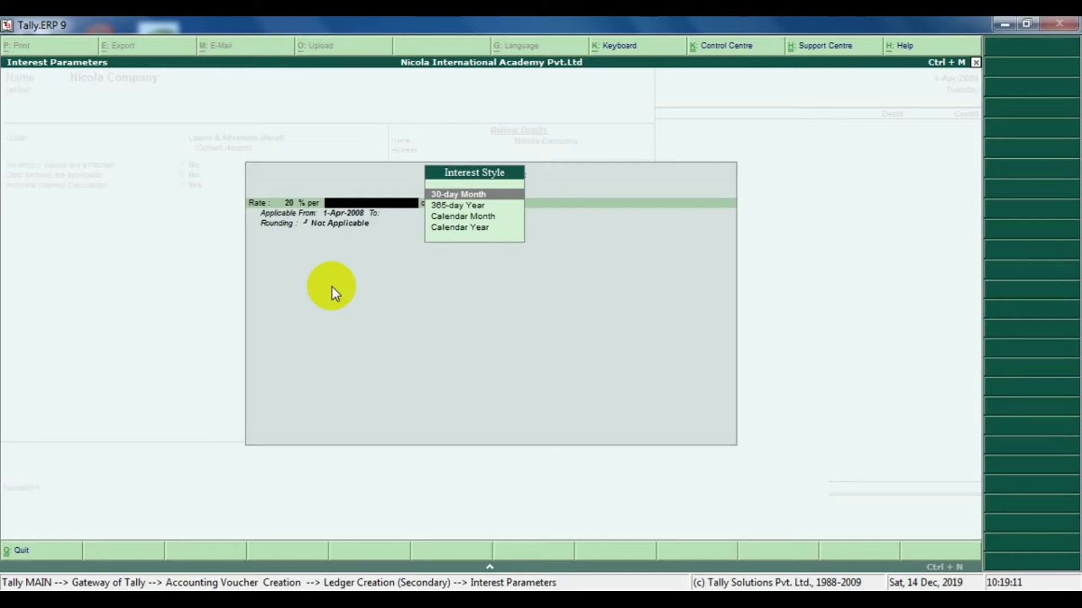
Examine the available interest styles for the rate: 30-day Month, 365-day Year, Calendar Month and Calendar Year
key(Down)
key(Down)
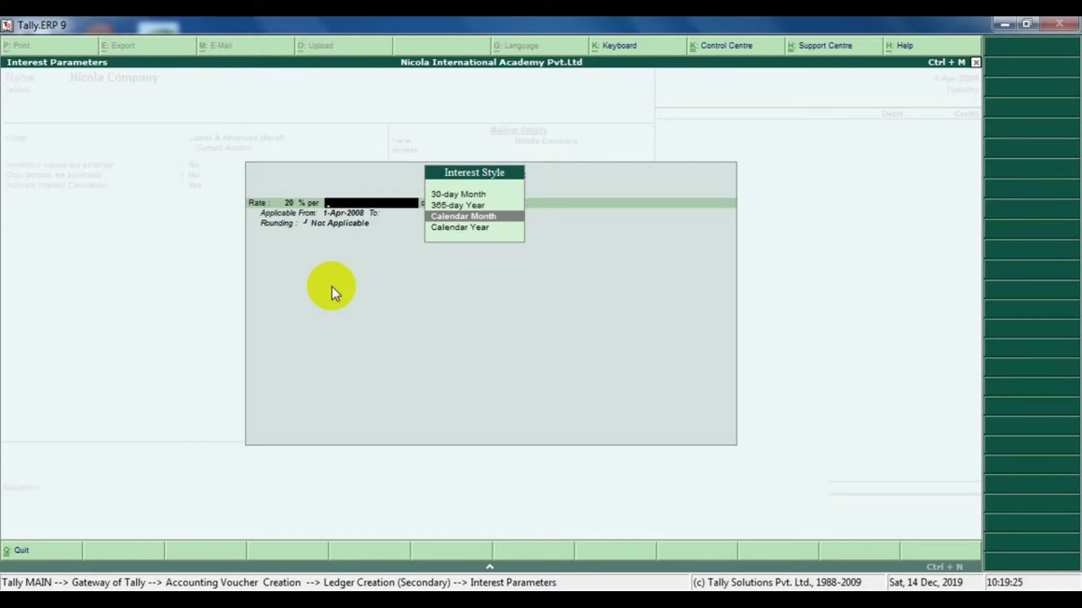
key(Up)
key(Up)
key(Down)
key(Up)
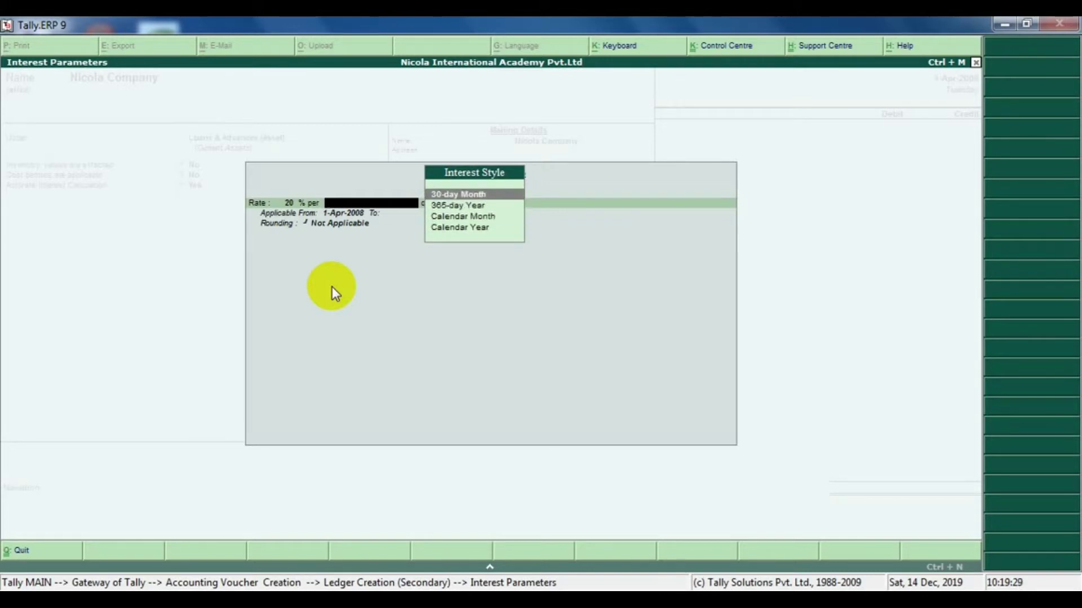
key(Down)
key(Down)
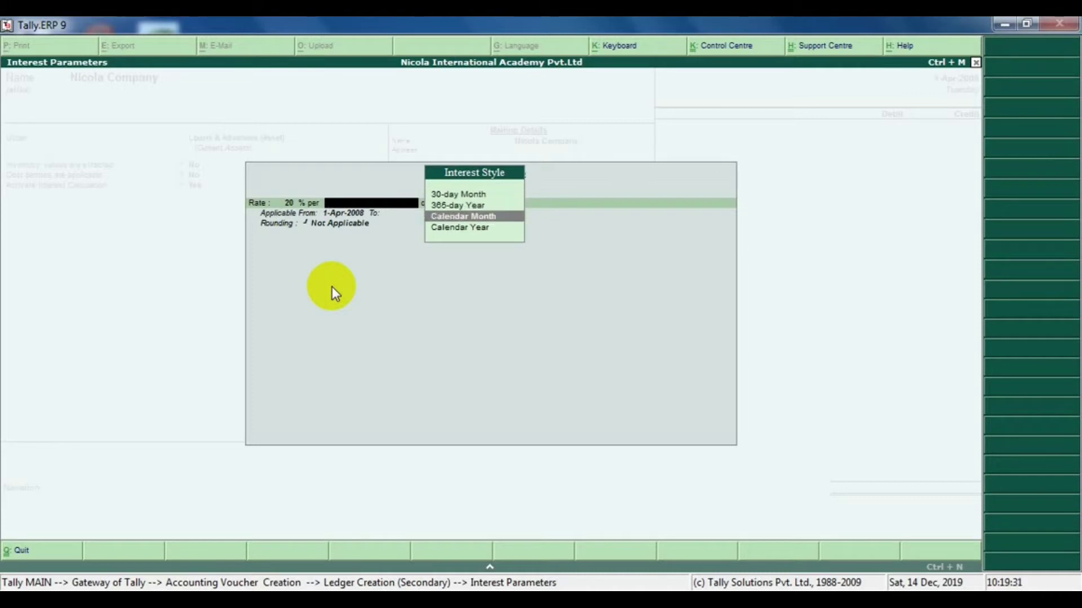
key(Up)
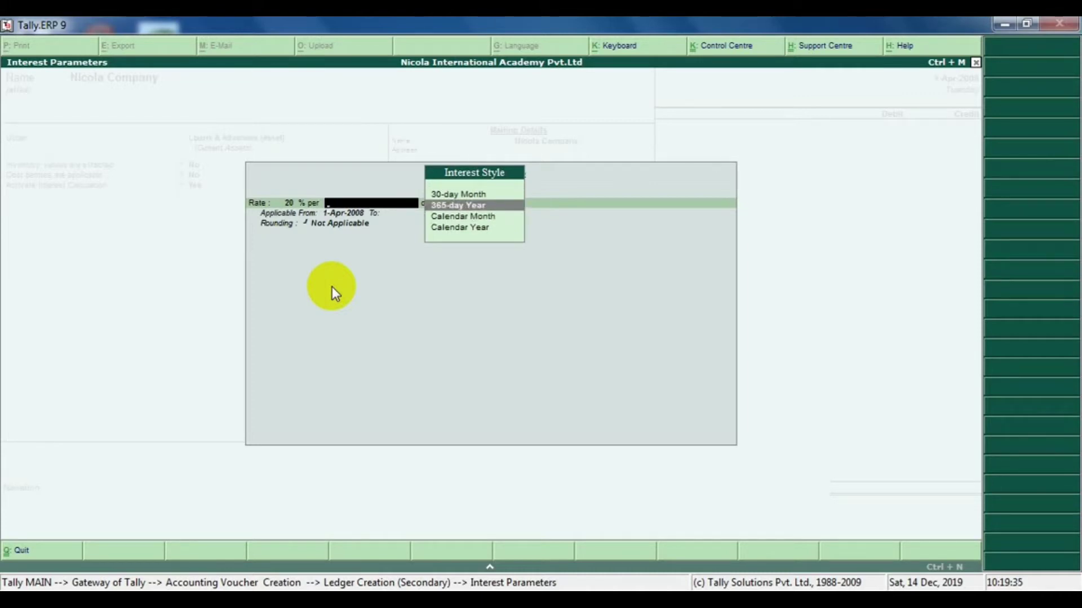
key(Down)
key(Down)
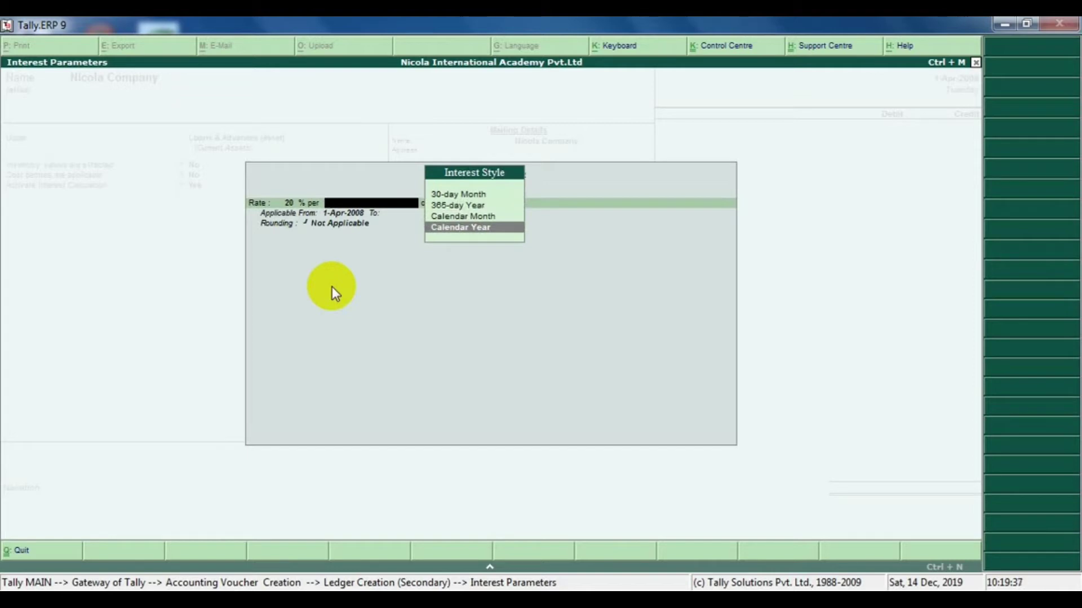
key(Up)
key(Up)
key(Up)
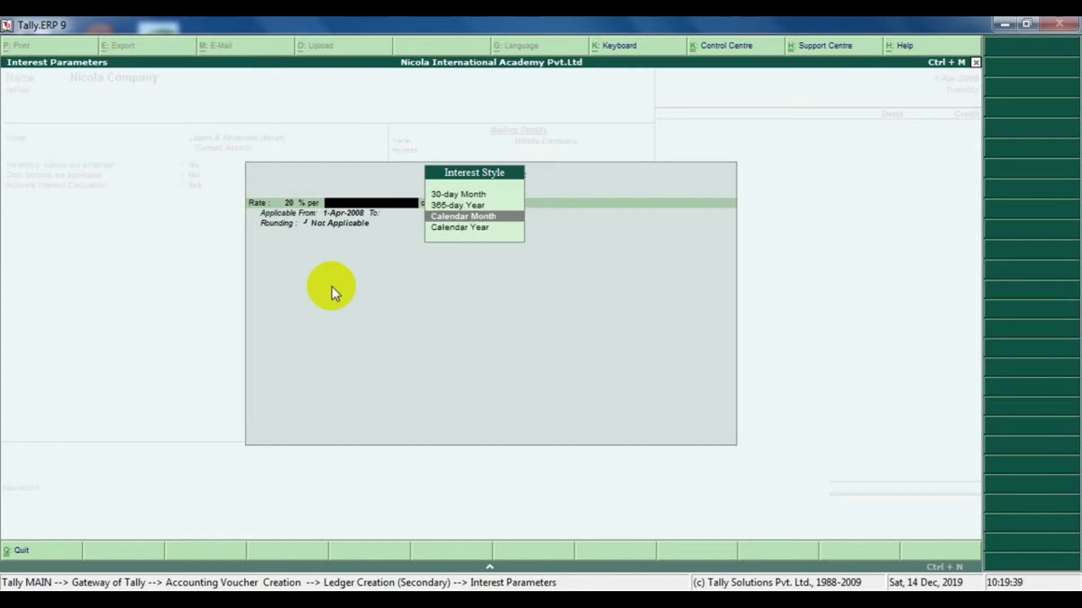
key(Down)
key(Down)
key(Down)
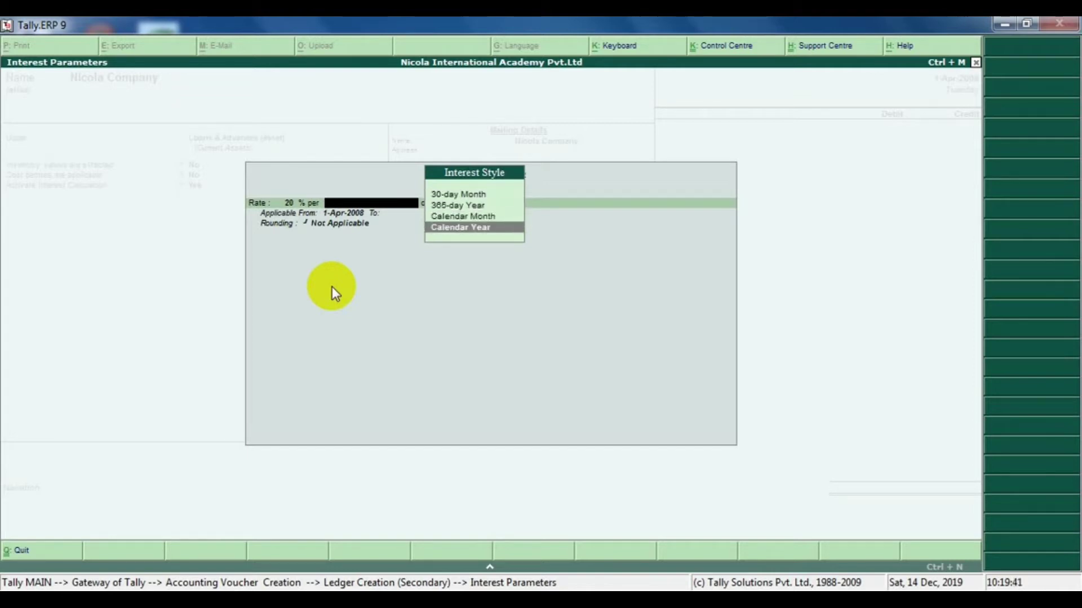
key(Up)
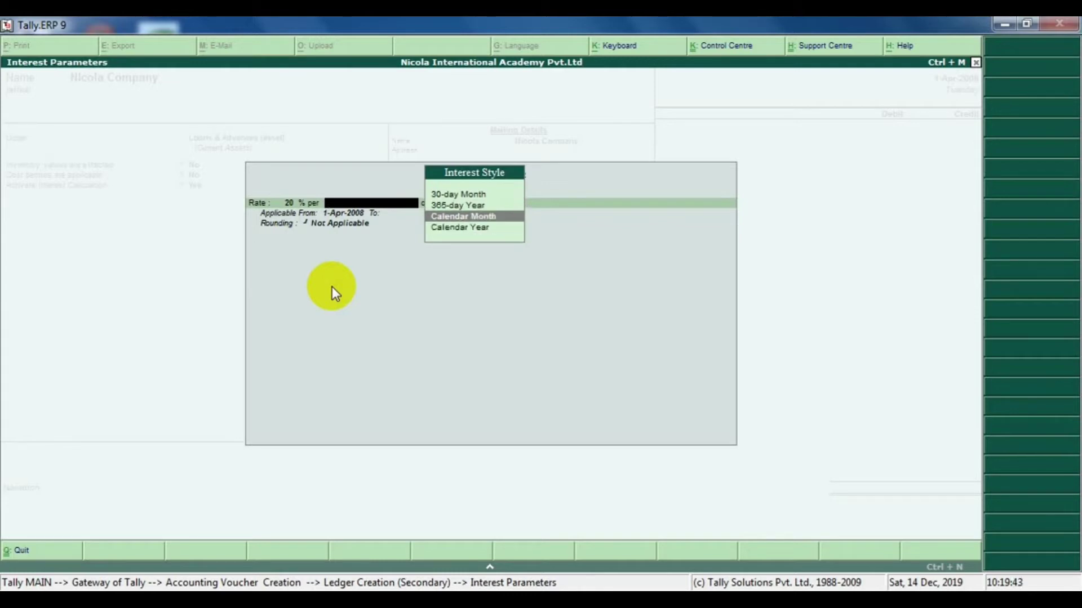
Set the interest style to Calendar Year on All Balances, applicable from 1-Apr-2008 with no end date
key(Return)
key(BackSpace)
key(Down)
key(Return)
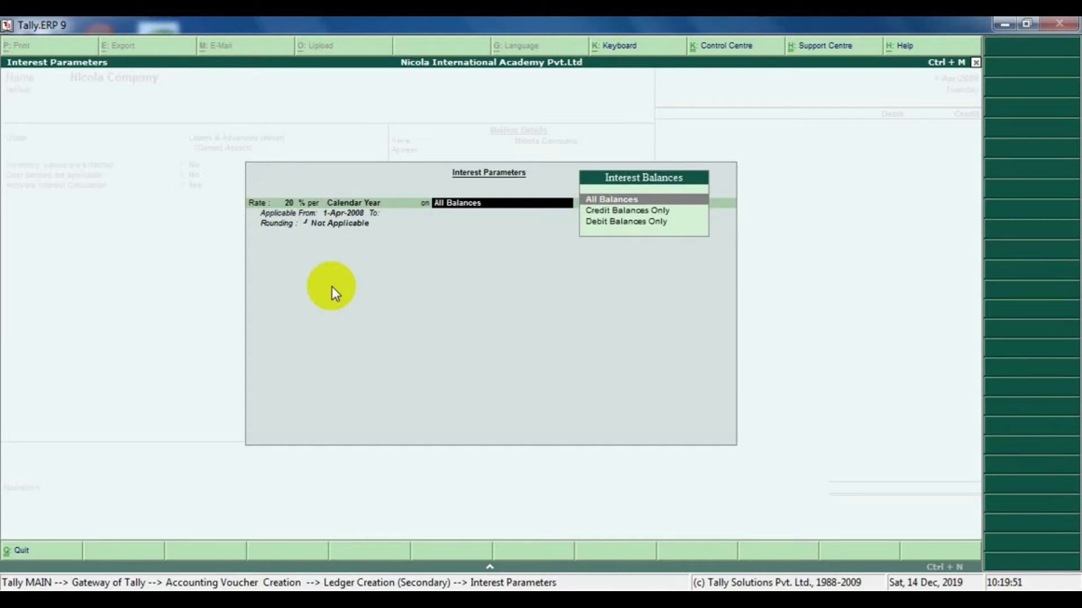
key(Return)
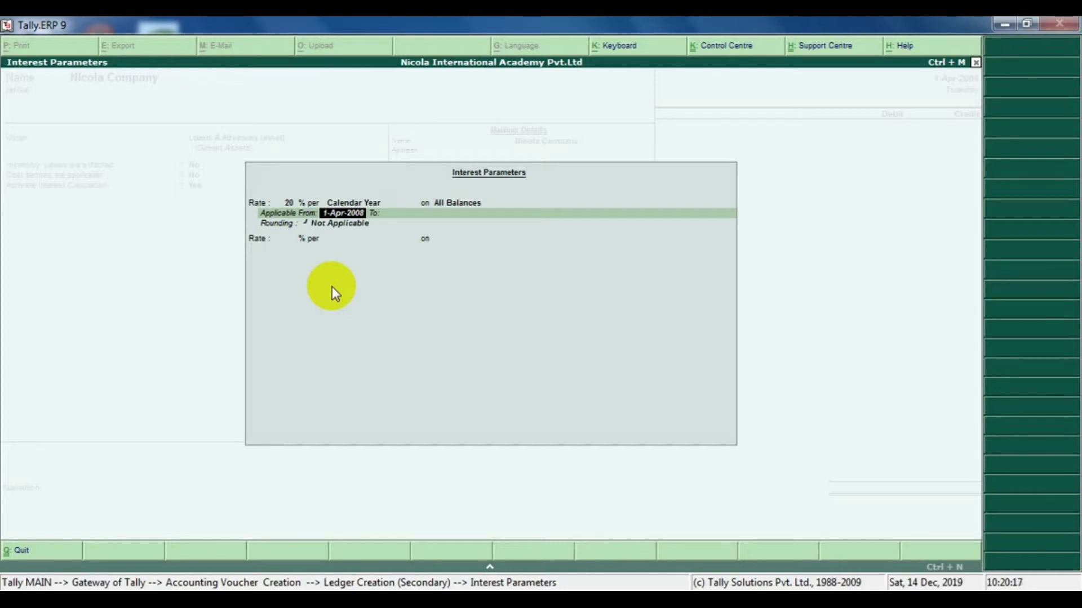
key(Return)
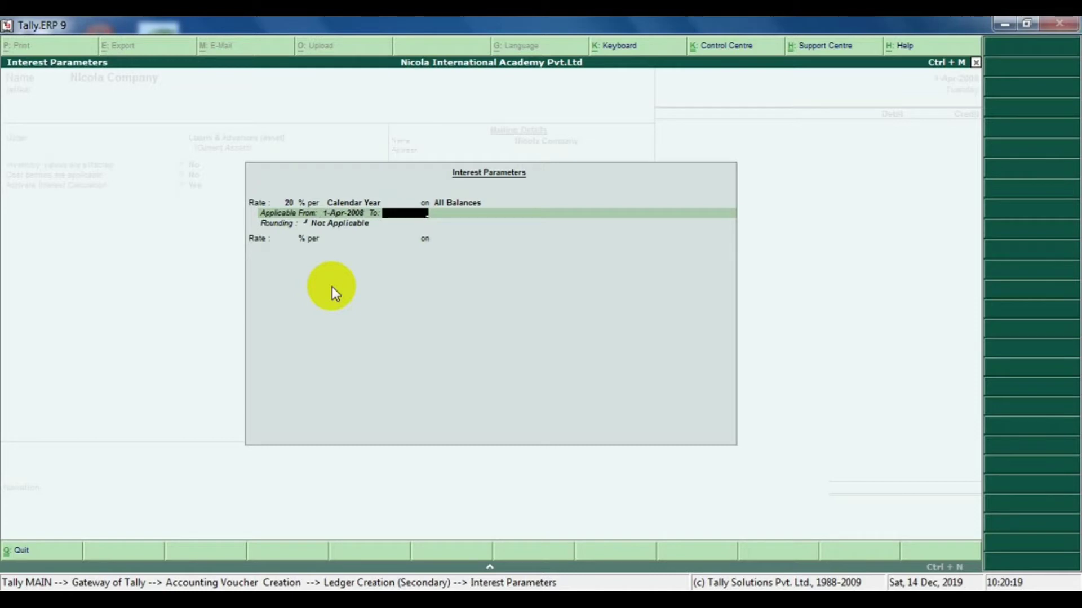
key(Return)
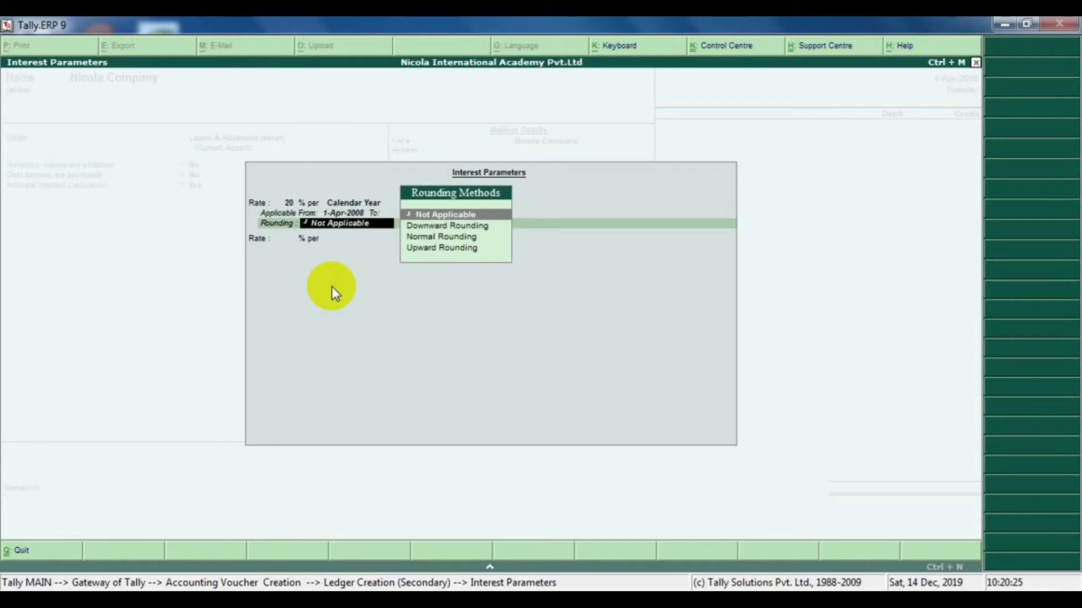
Set the interest rounding method to Normal Rounding with a limit of 2
key(Down)
key(Up)
key(Down)
key(Down)
key(Down)
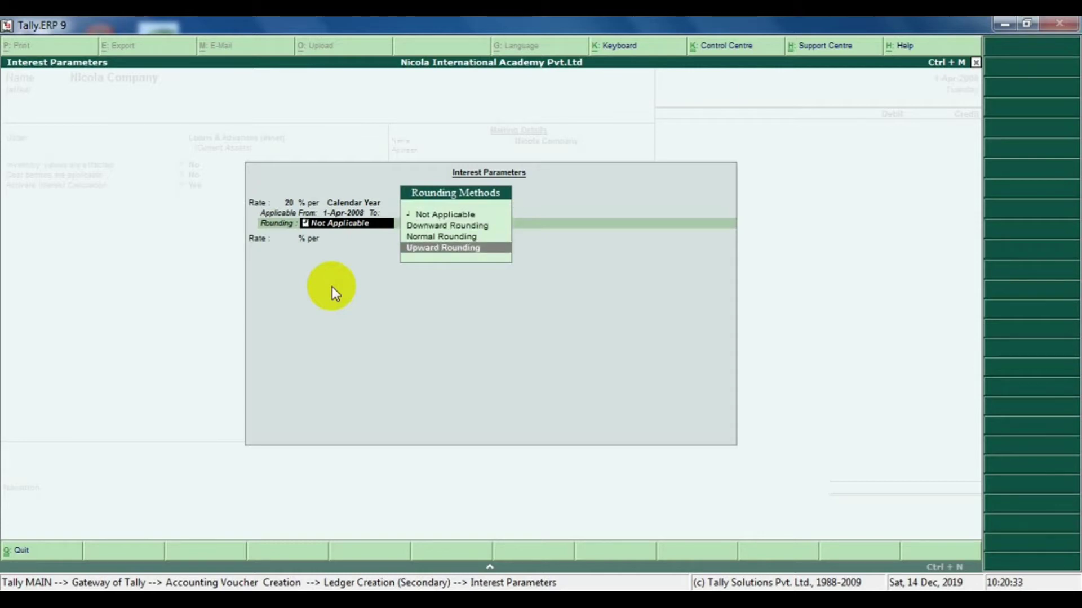
key(Up)
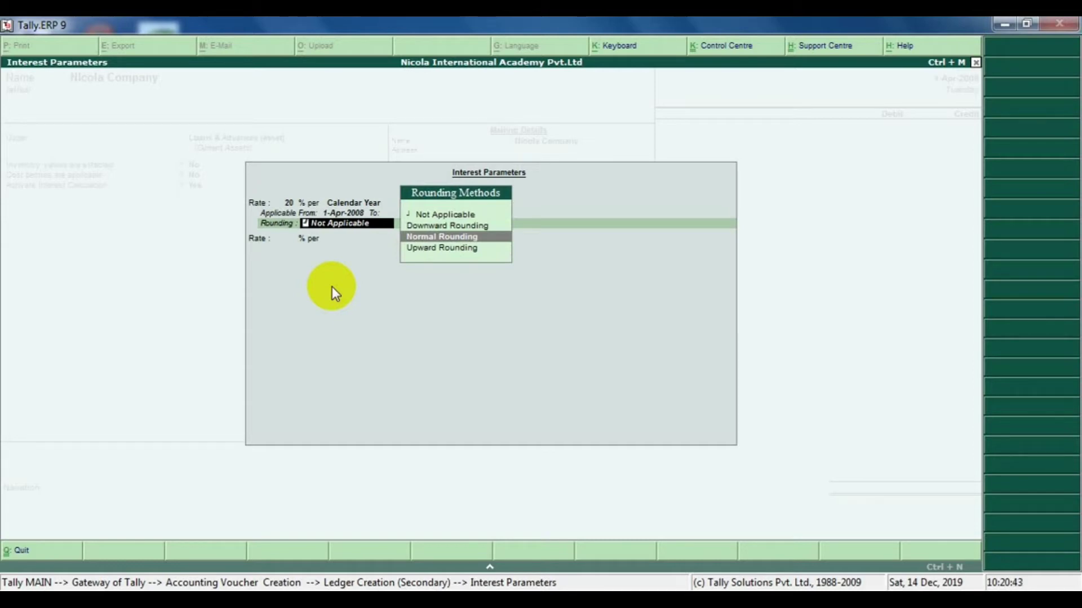
key(Return)
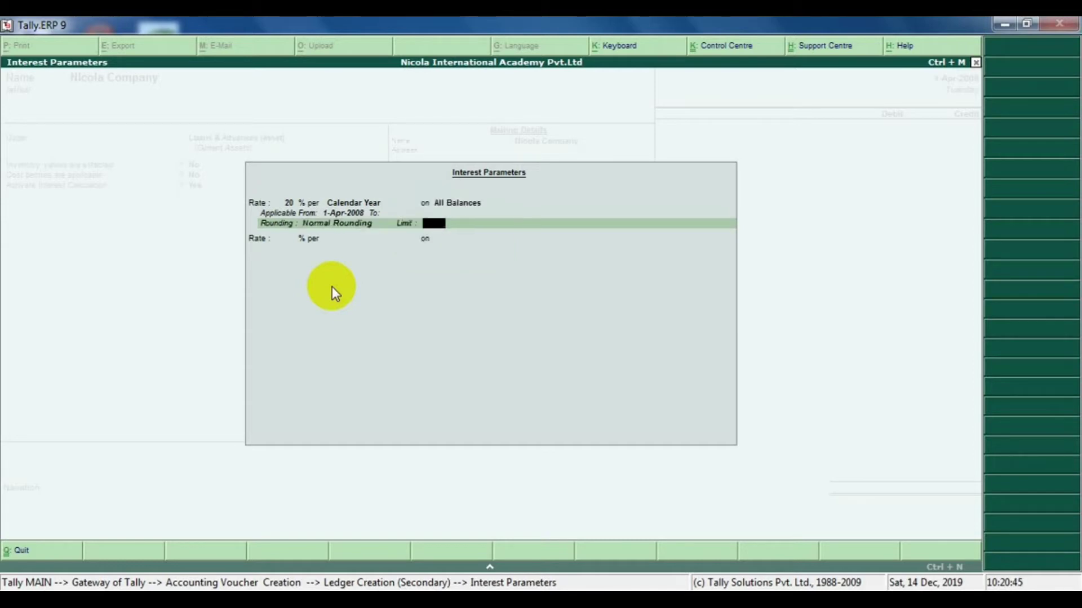
text(2)
key(Return)
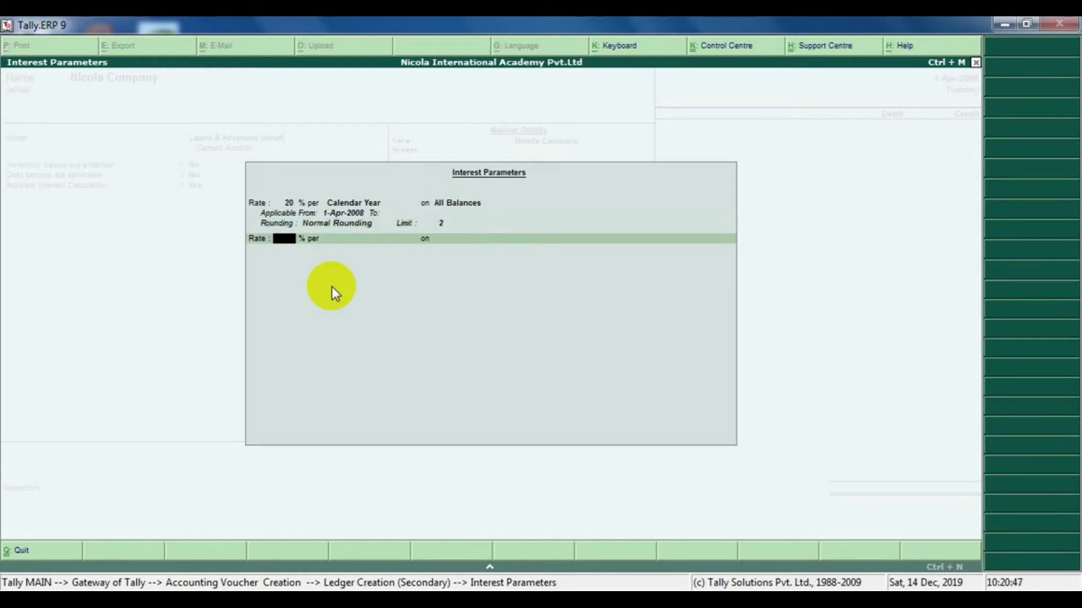
Finish the interest parameters without a second rate and save the Nicola Company ledger
key(Return)
key(Return)
key(Return)
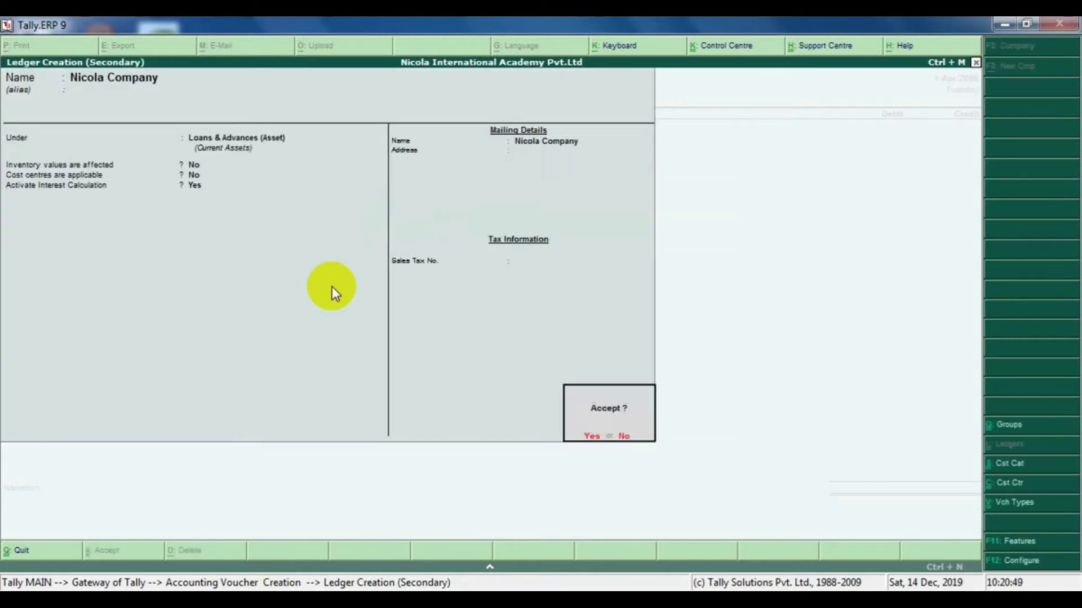
key(Return)
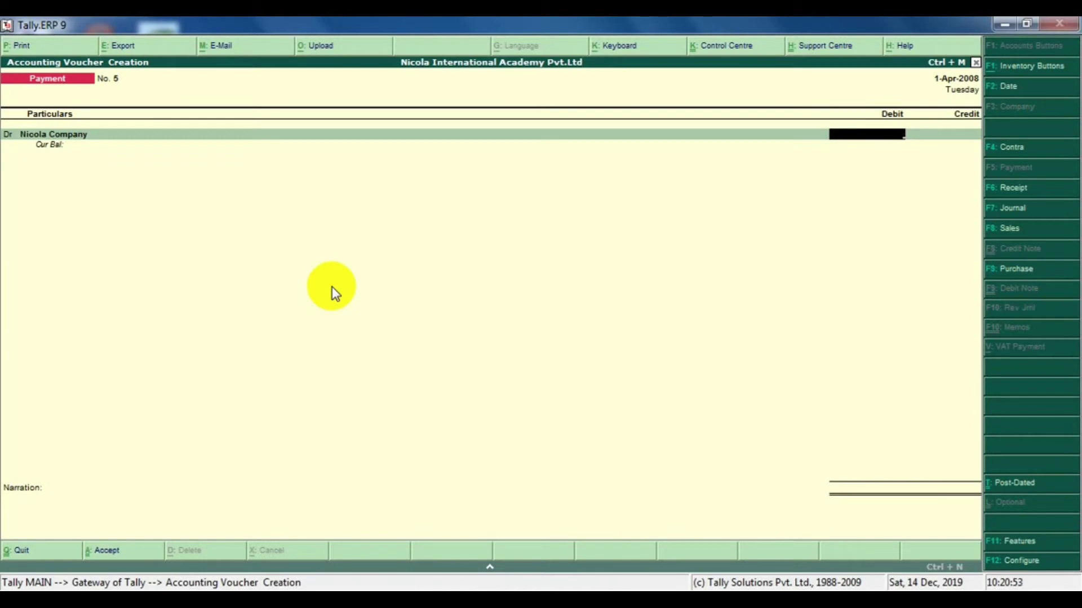
Debit Nicola Company 100000 in the payment voucher and credit Cash with the same amount
text(100000)
key(Return)
key(Return)
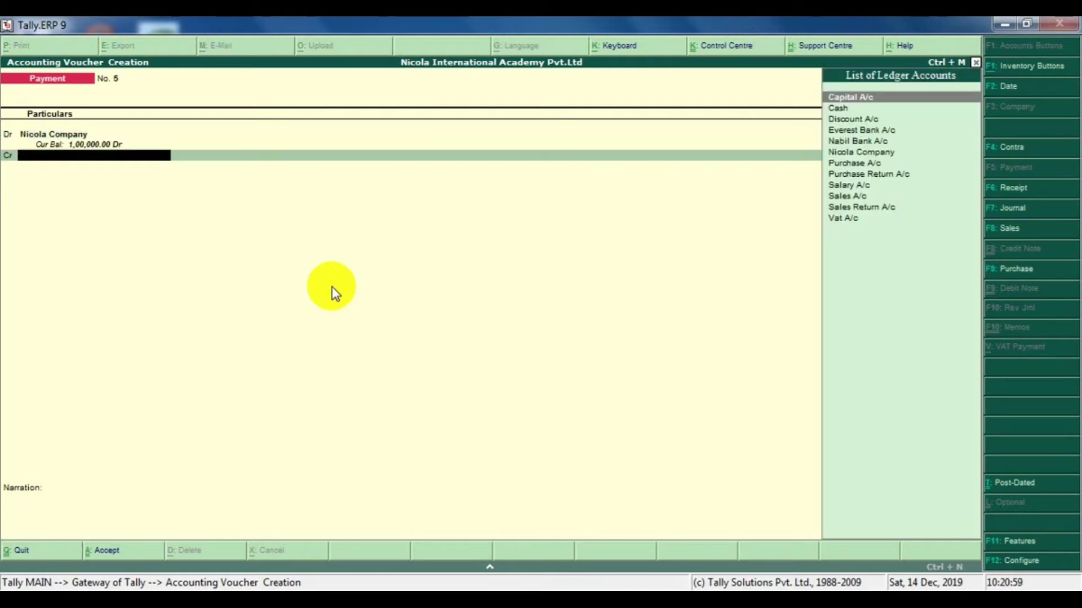
key(Down)
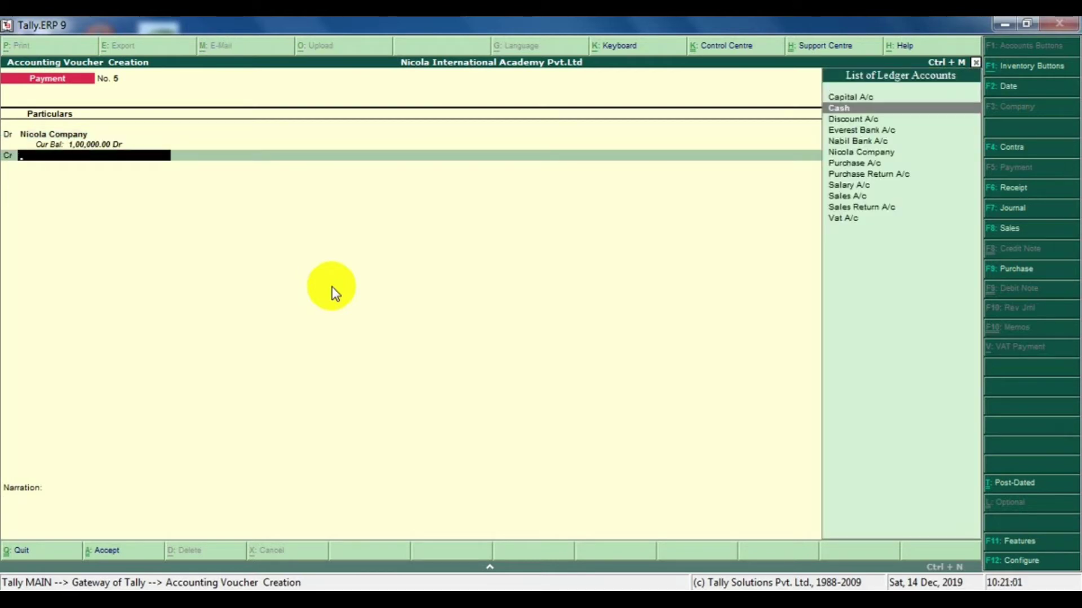
key(Return)
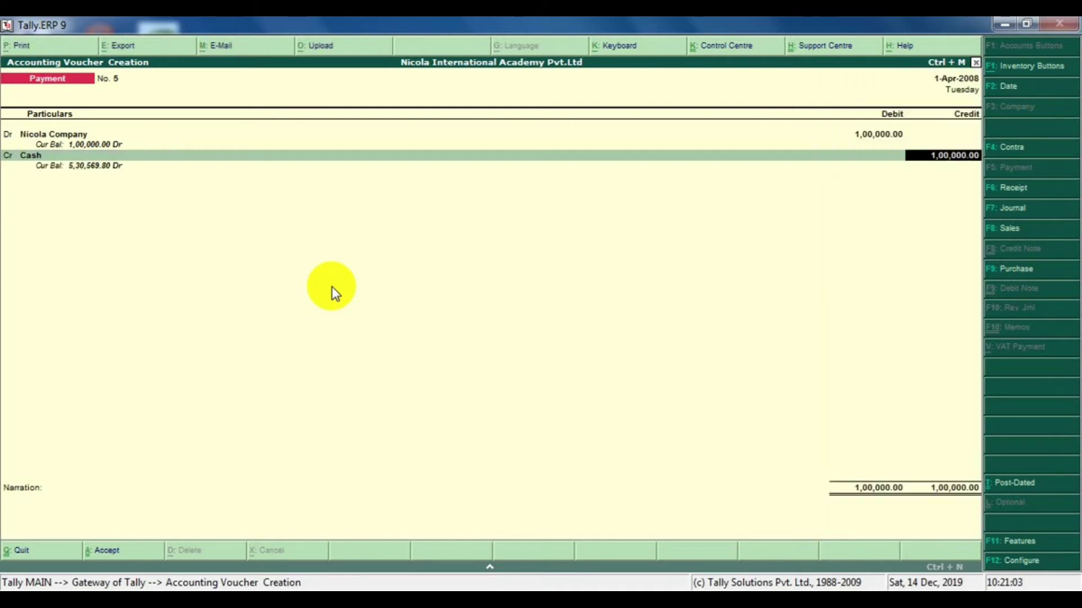
key(Return)
Add the narration "being Loans given to nicola company", save the payment voucher and leave voucher entry
text(b)
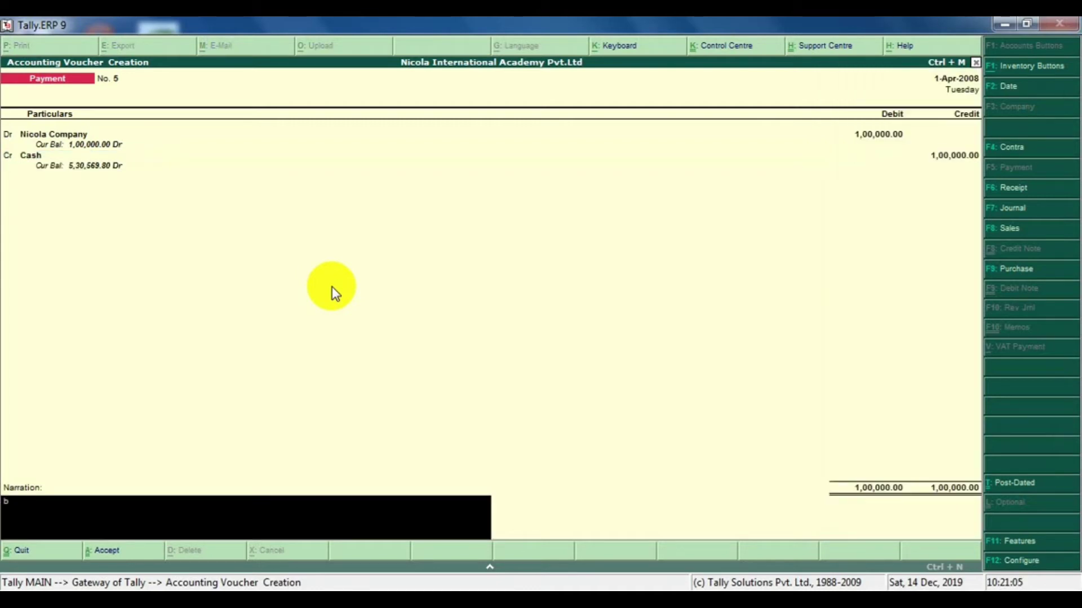
text(eing Loans givento nicola comapny)
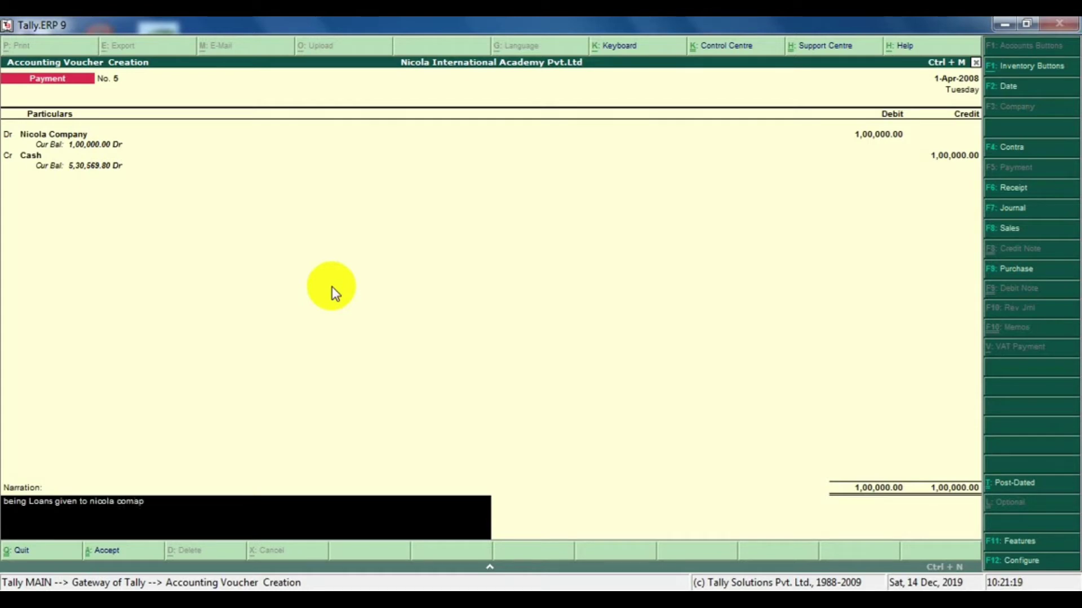
key(BackSpace)
key(BackSpace)
key(BackSpace)
key(BackSpace)
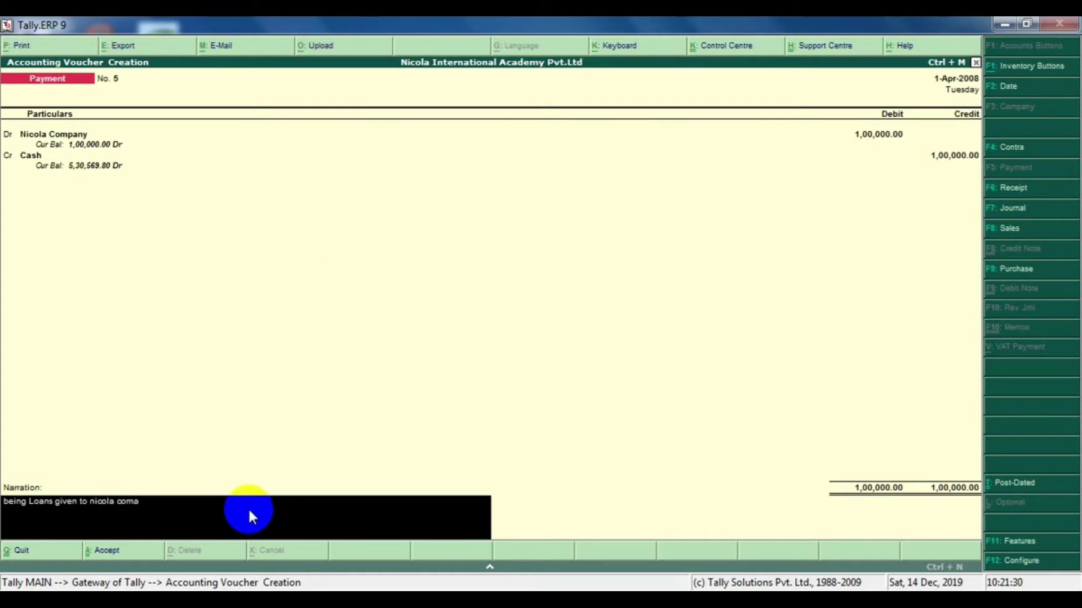
text(pany,)
key(Return)
key(y)
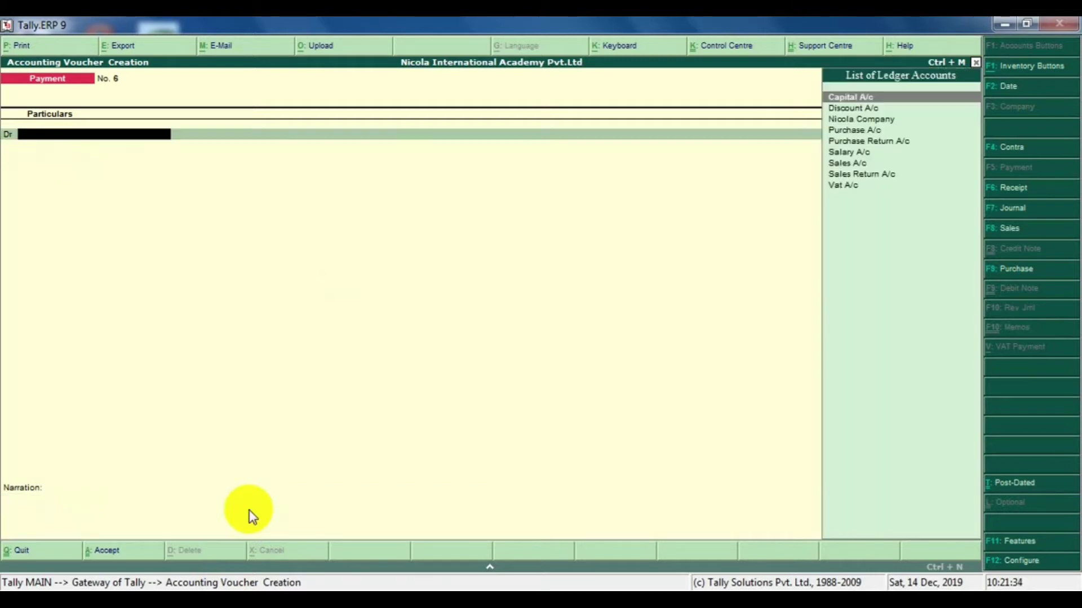
key(Escape)
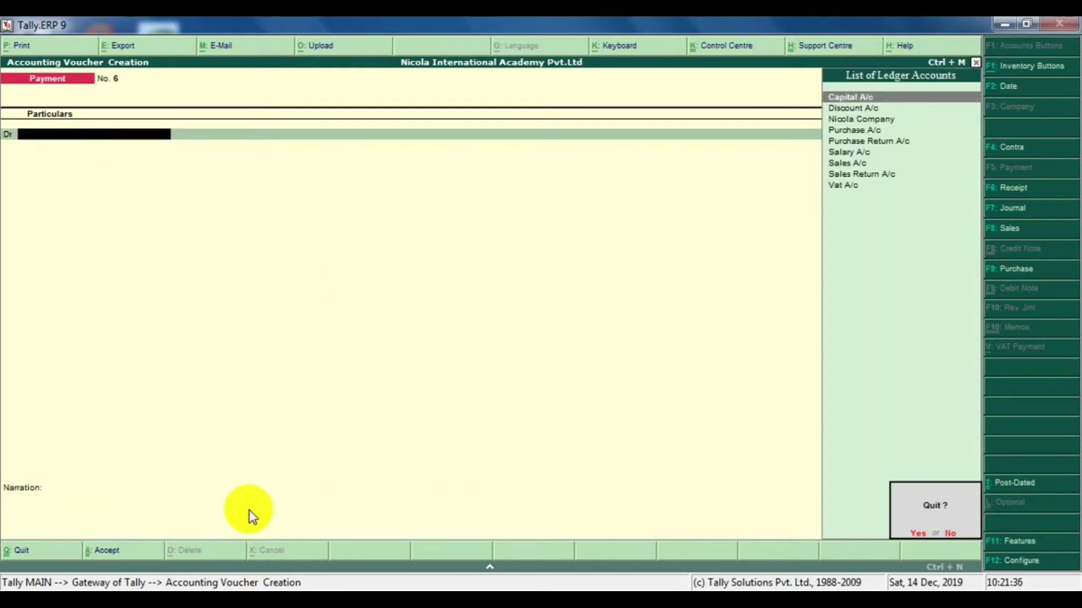
key(y)
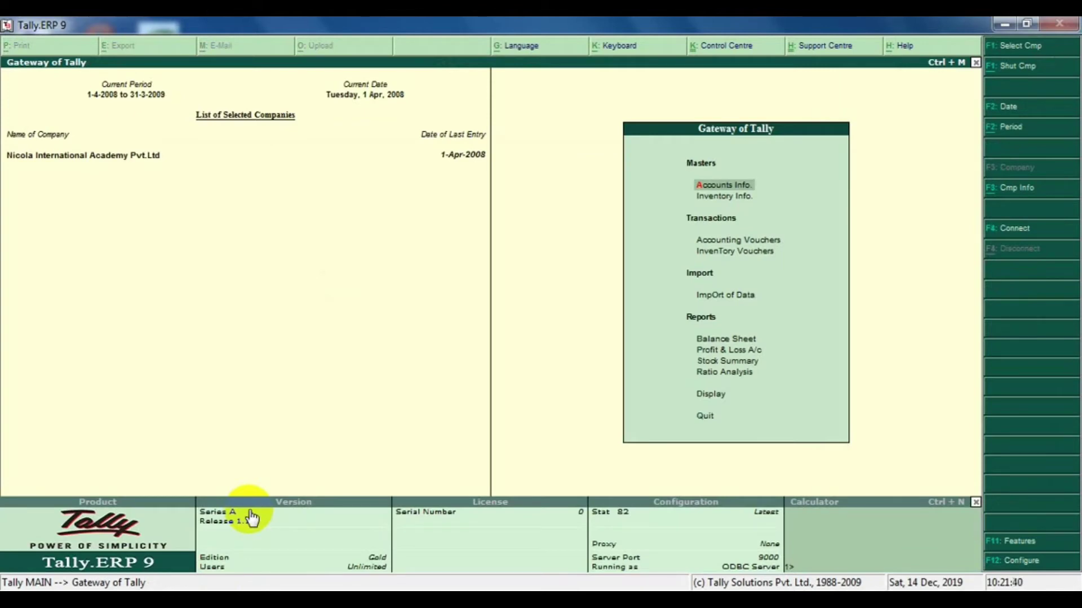
Open the Interest Receivable report from the interest calculations in the statements of accounts
key(Down)
key(Down)
key(Down)
key(Down)
key(Down)
key(Down)
key(Down)
key(Down)
key(Down)
key(Down)
key(Down)
key(Down)
key(Down)
key(Down)
key(Down)
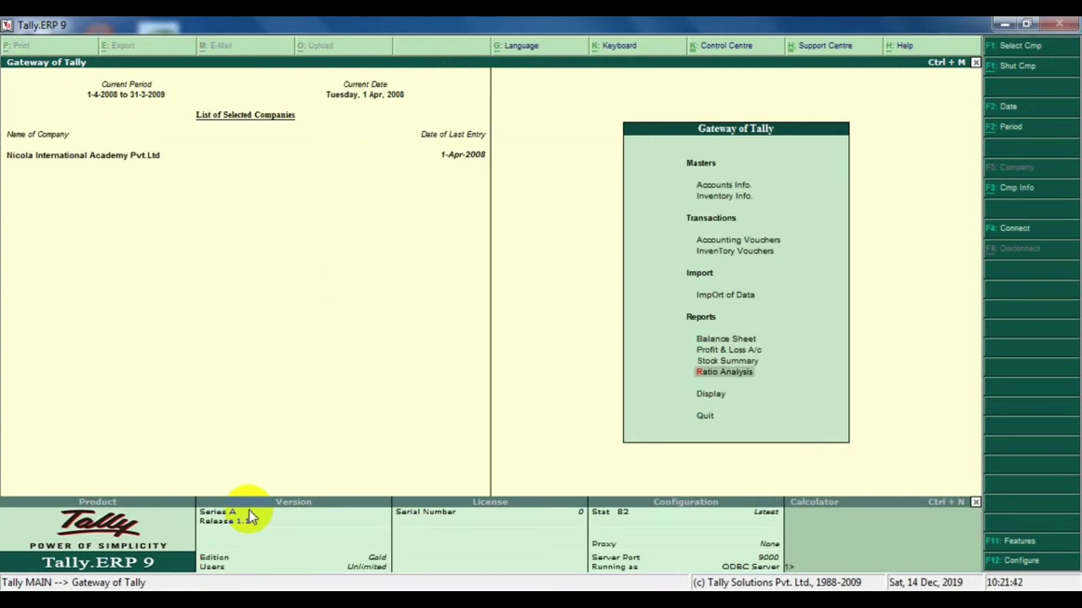
key(Down)
key(Down)
key(Down)
key(Down)
key(Down)
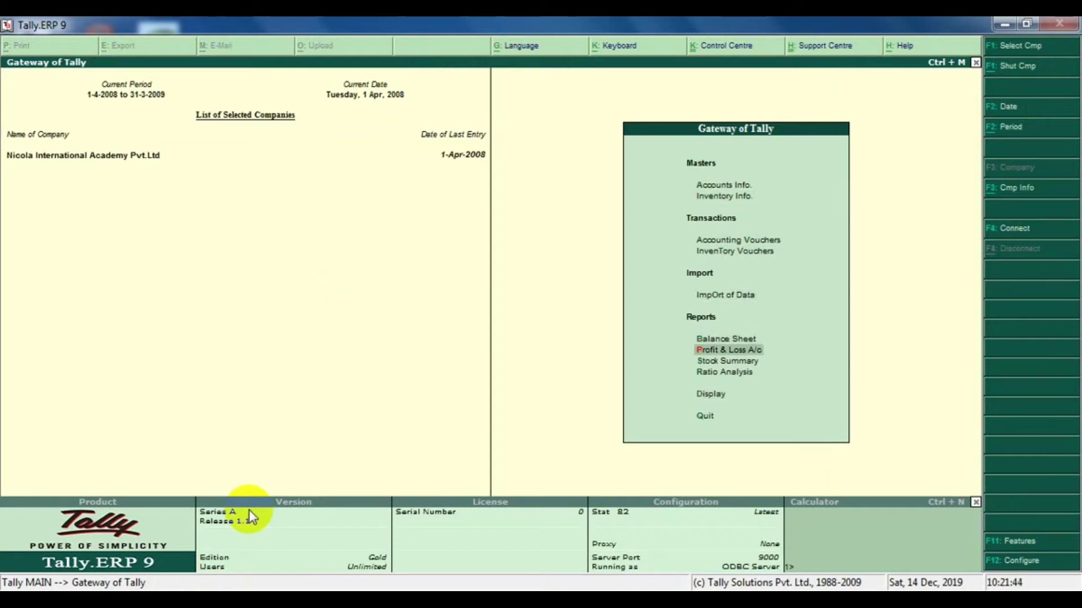
key(Return)
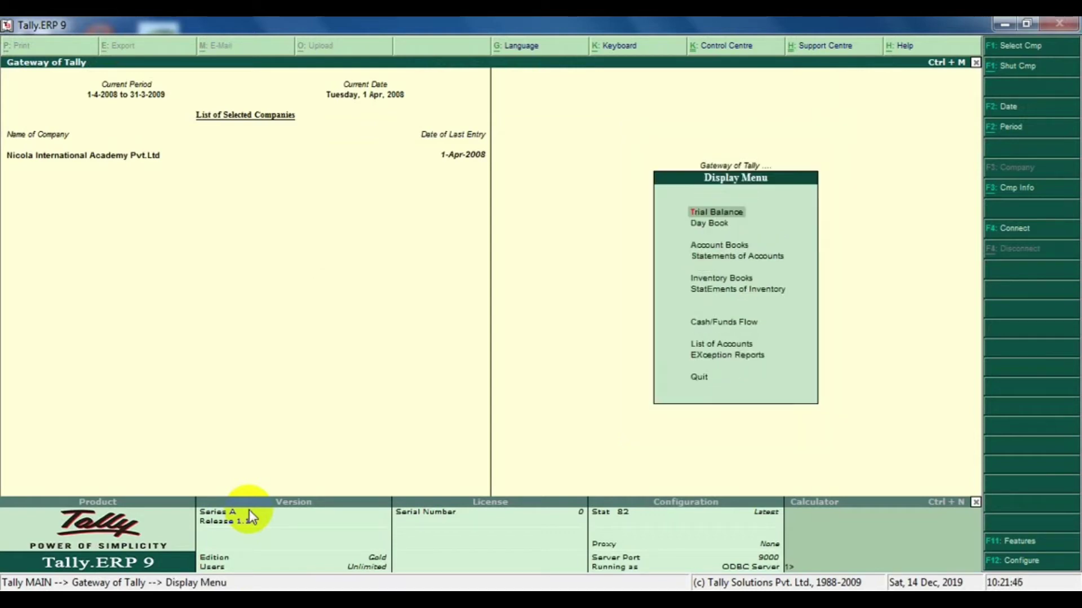
key(Down)
key(Down)
key(Down)
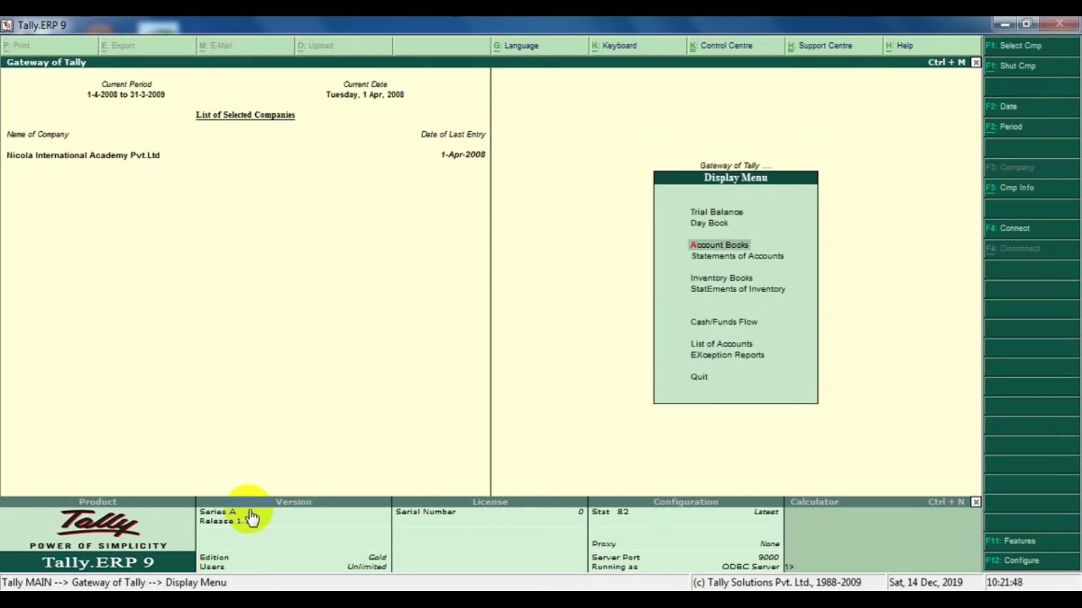
key(Return)
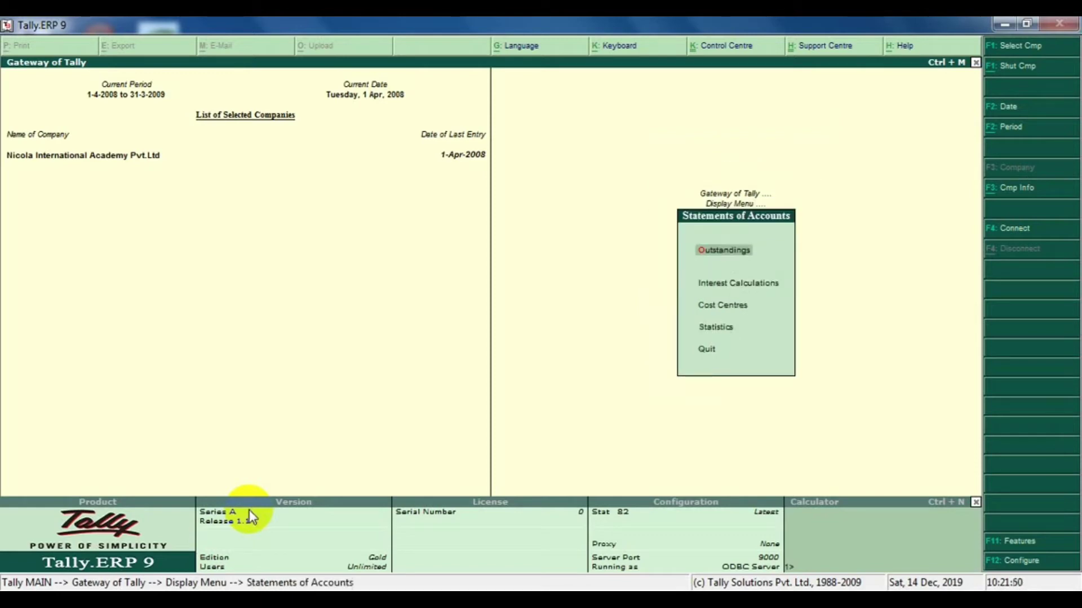
key(Down)
key(Return)
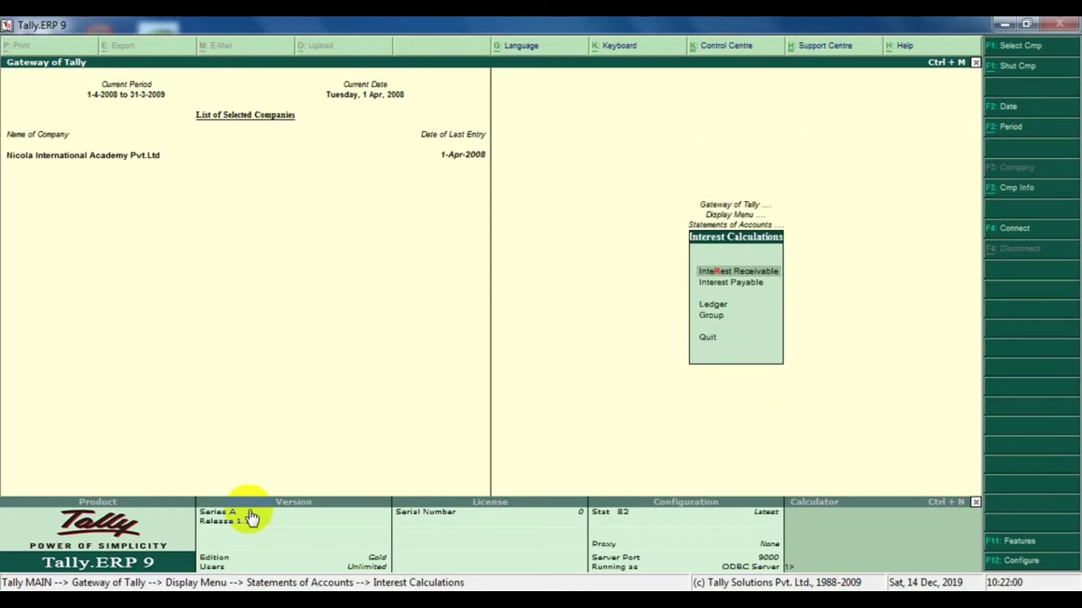
key(Down)
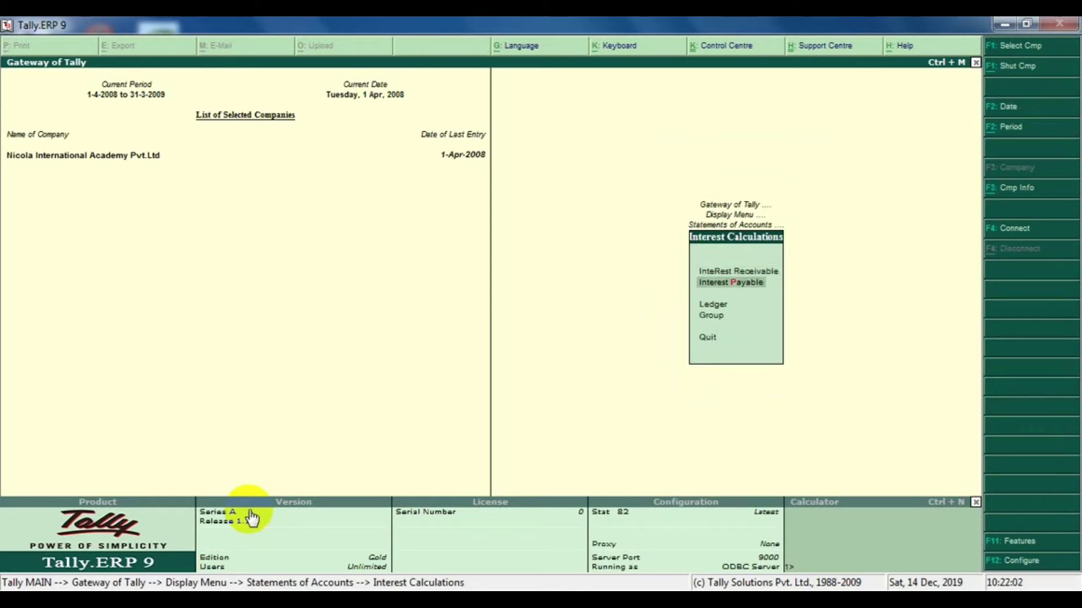
key(Up)
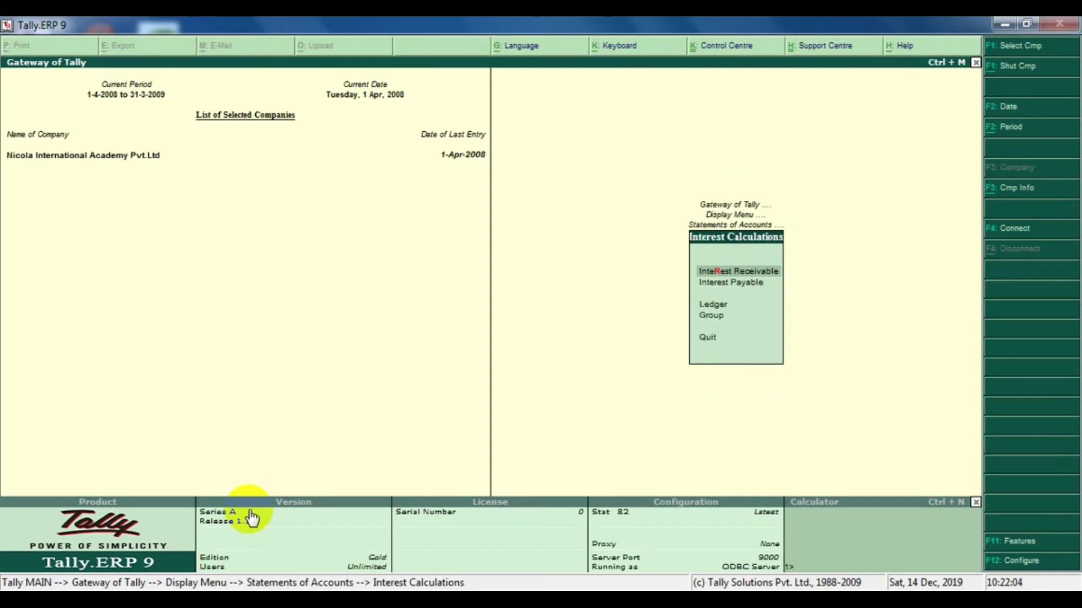
key(Return)
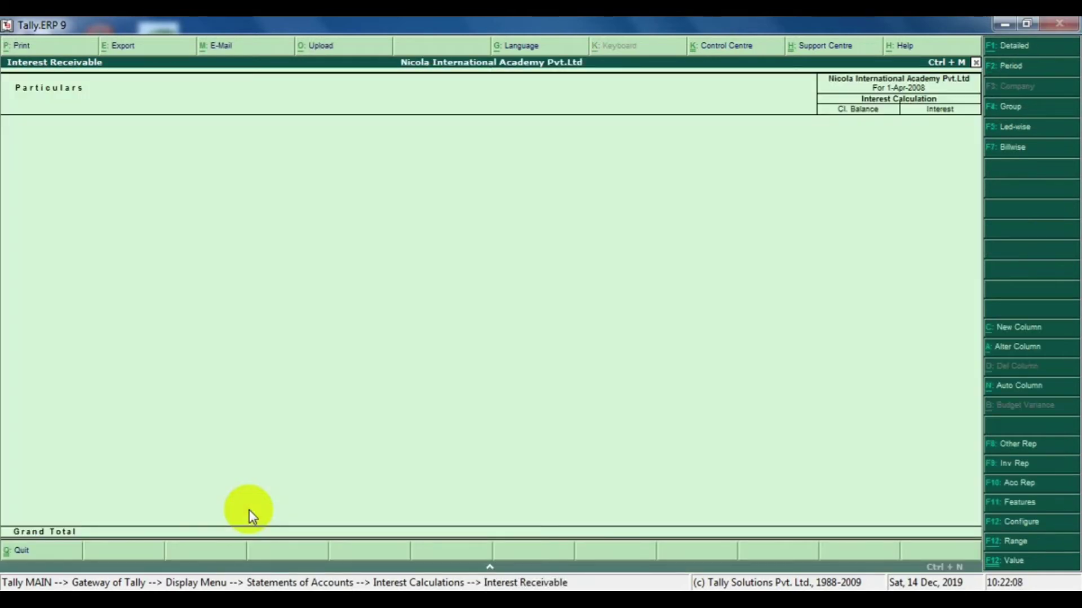
Set the Interest Receivable report period from 1-4-2008 to 1-4-2009
key(F2)
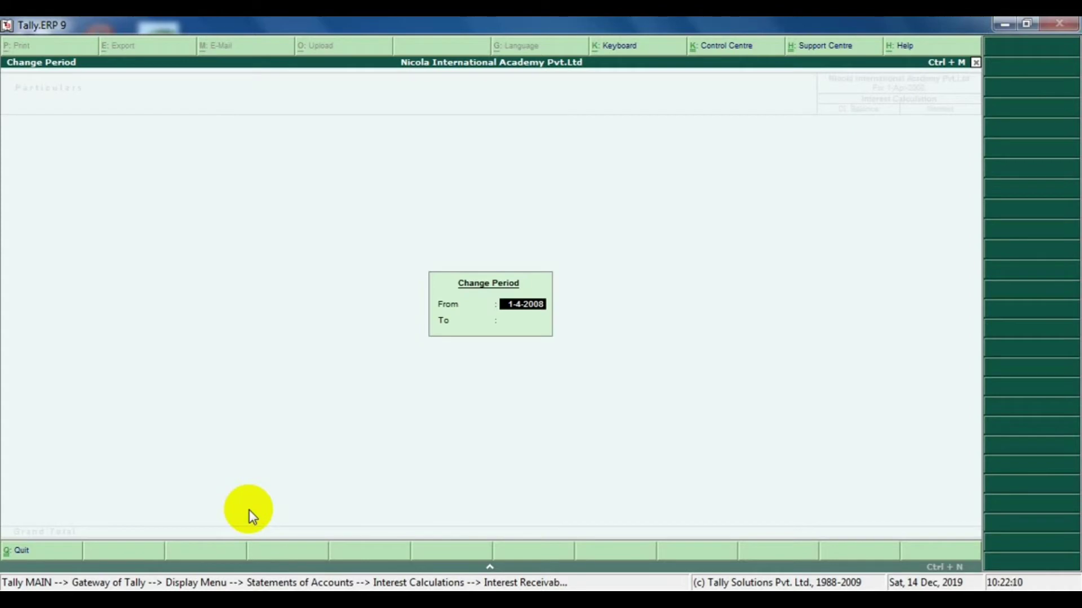
key(Return)
text(1)
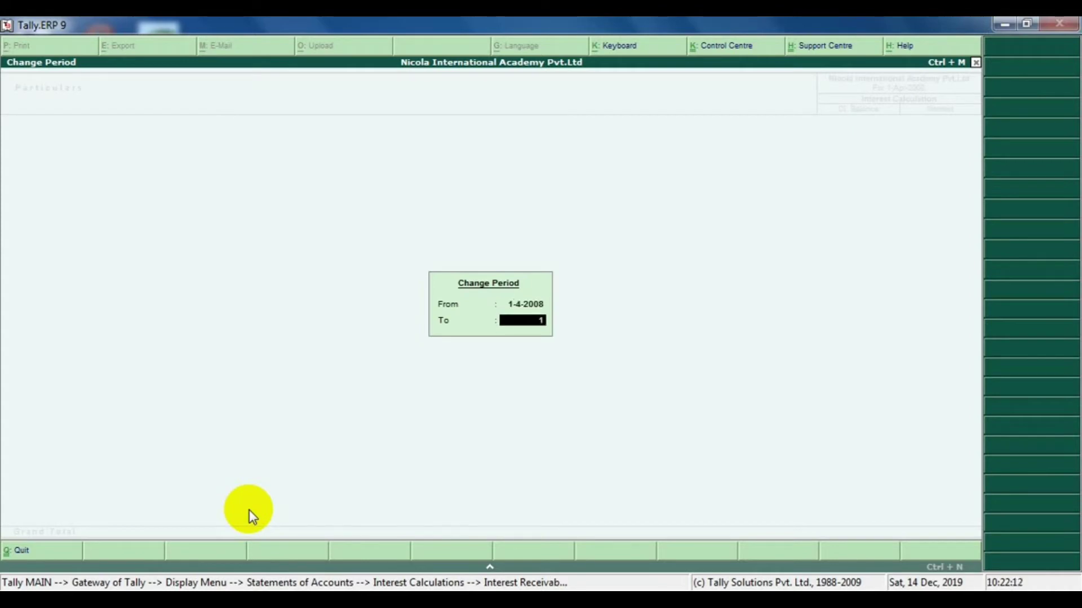
text(-4-2009)
key(Return)
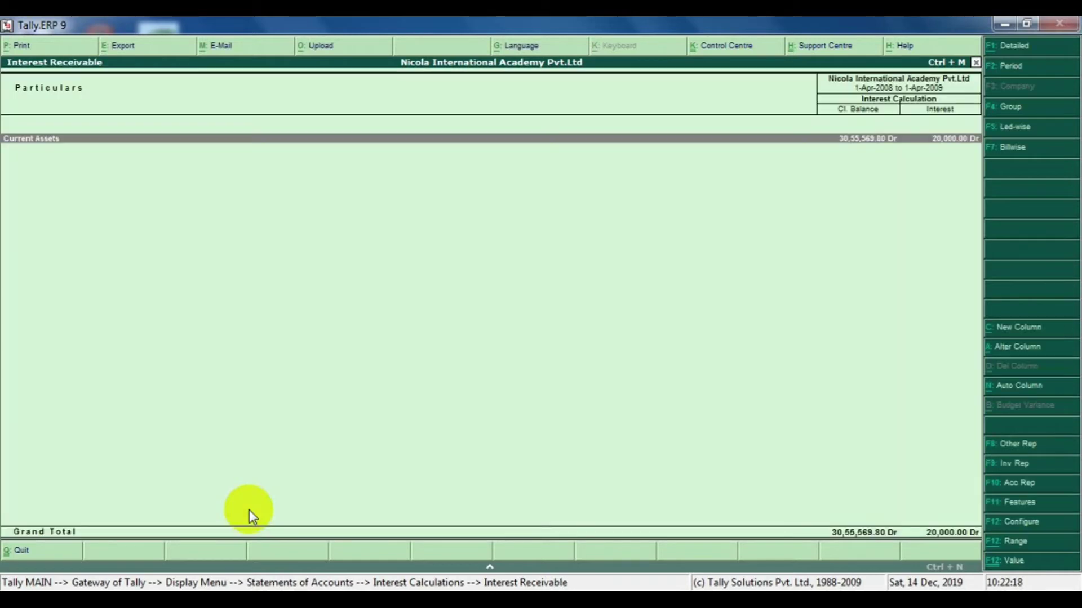
Drill down from Current Assets through Loans & Advances (Asset) to examine Nicola Company's ledger interest, and close the report
key(Return)
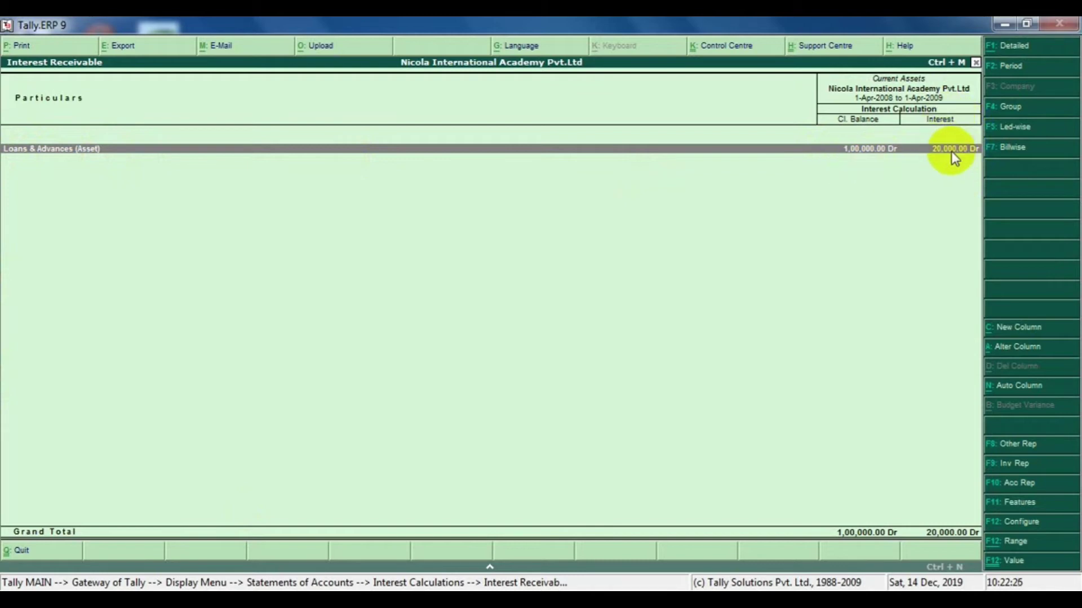
key(Return)
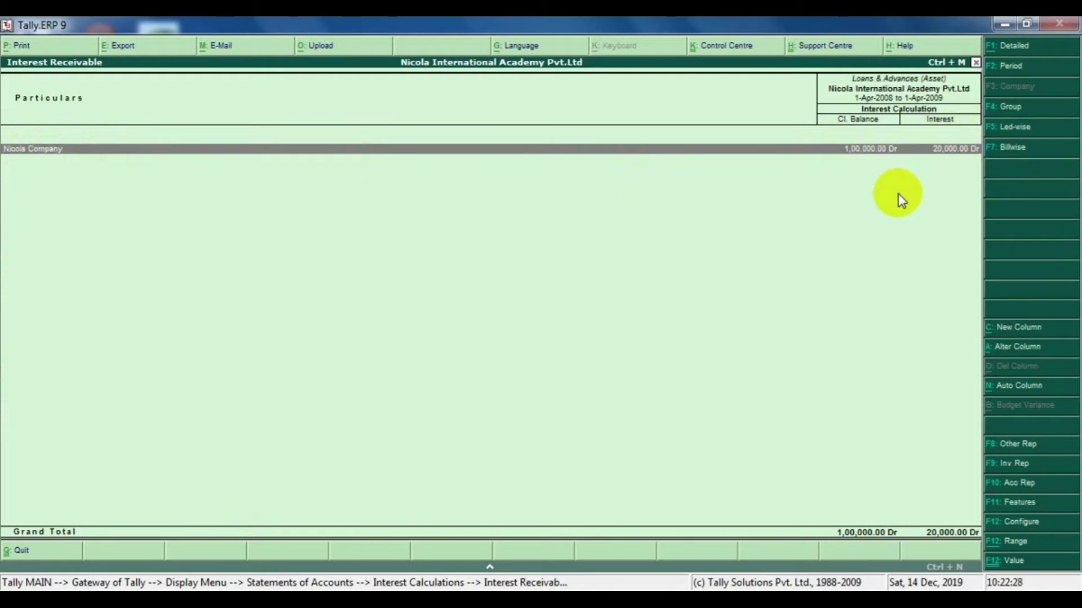
key(Return)
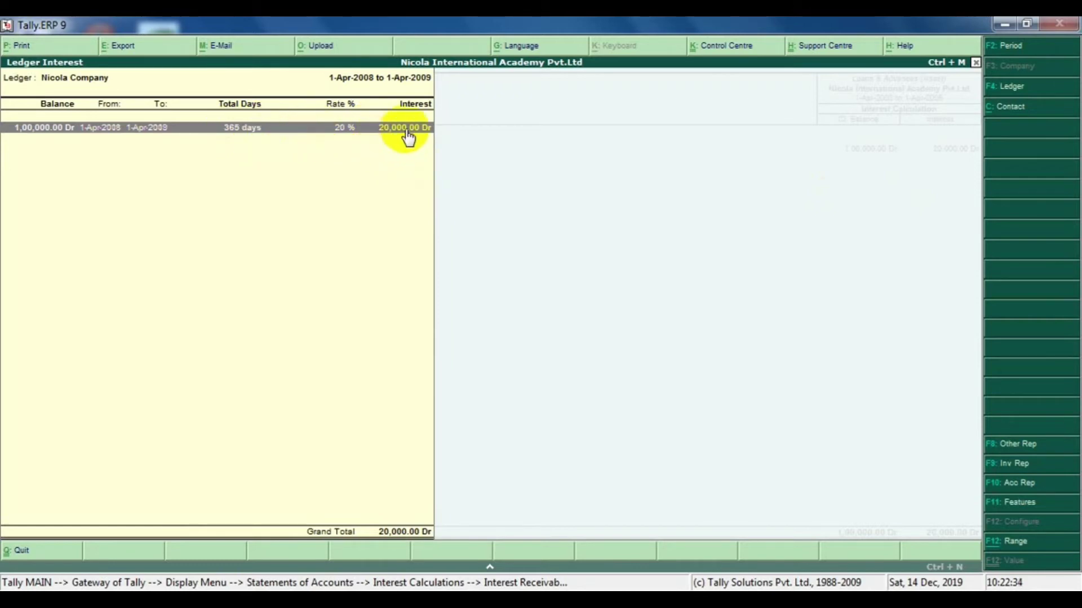
key(Escape)
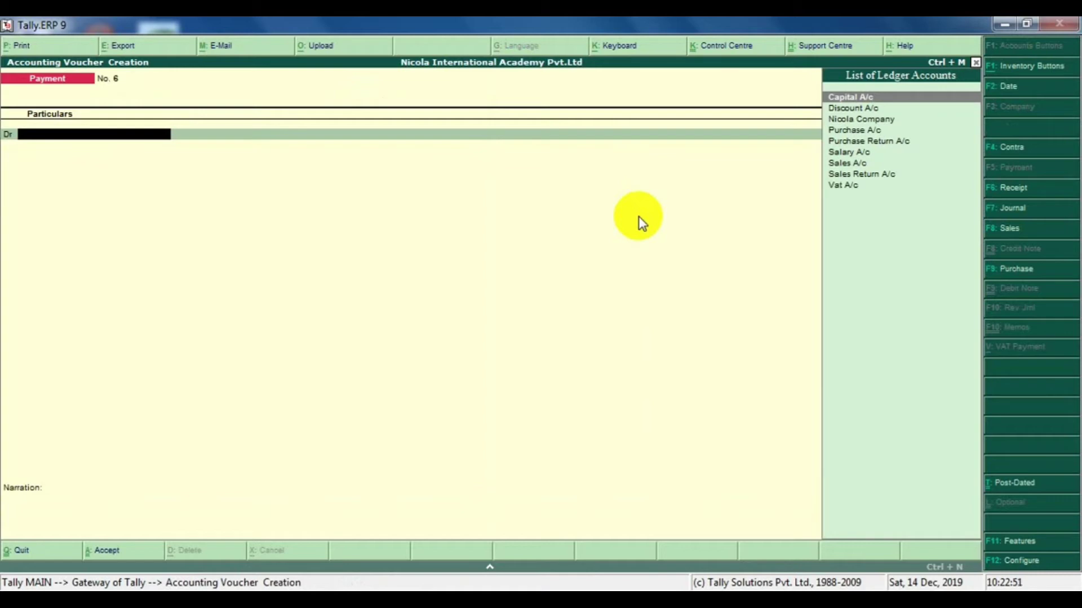
Start a receipt voucher and create an Interest Receipt A/c ledger from it, grouped under Indirect Incomes
key(F6)
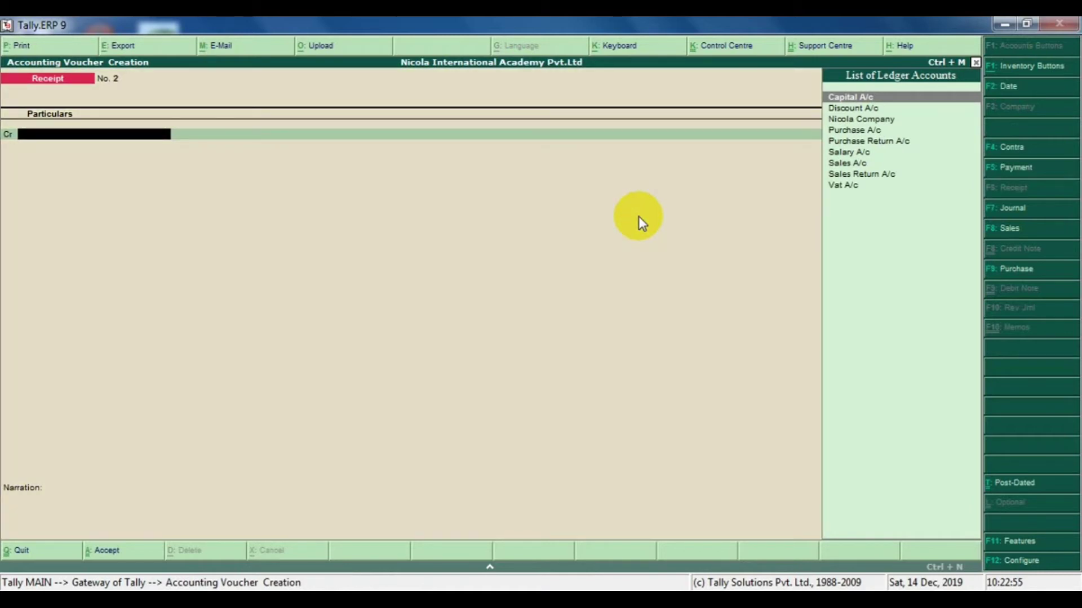
key(alt+c)
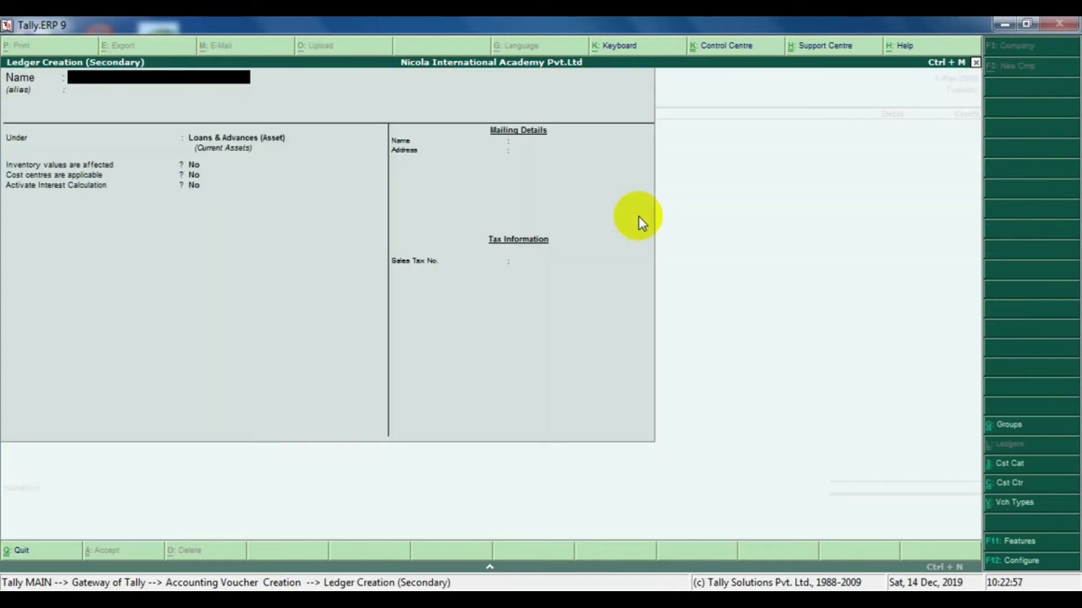
text(Interest Rece)
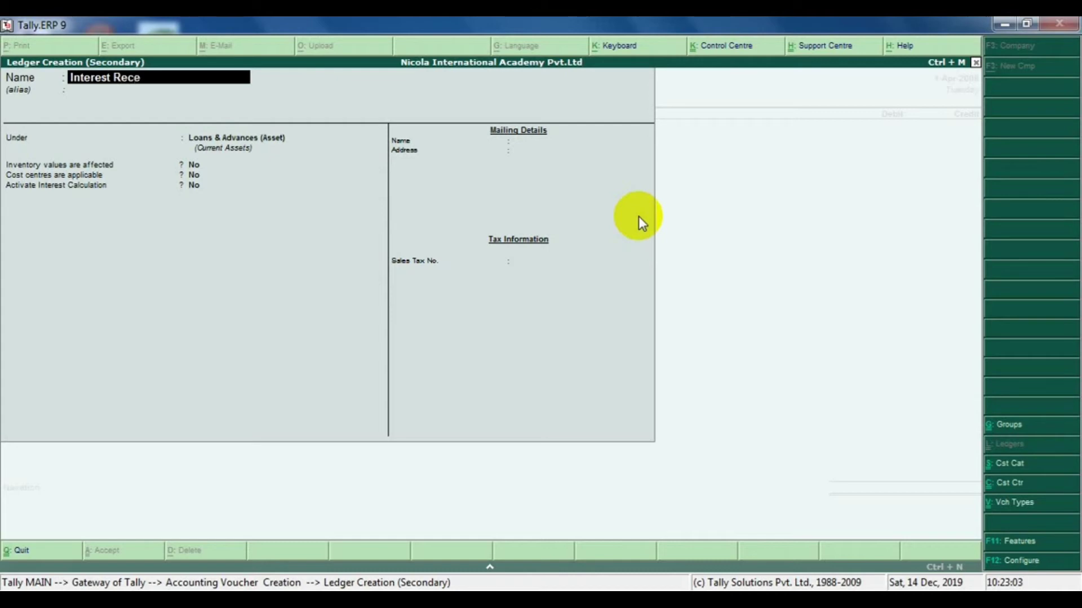
text(ipt A/c)
key(Return)
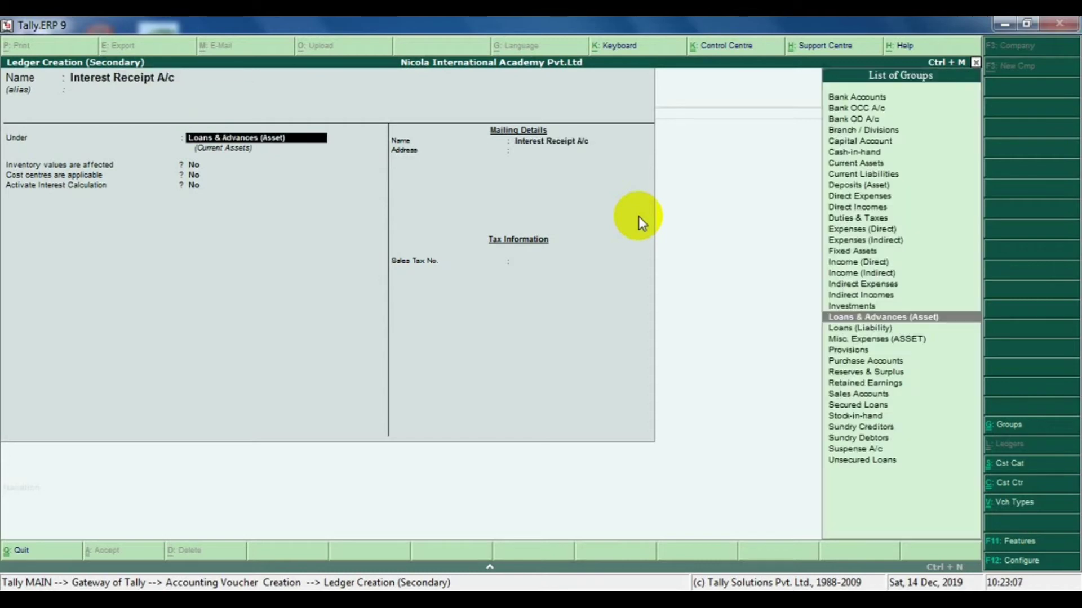
text(In)
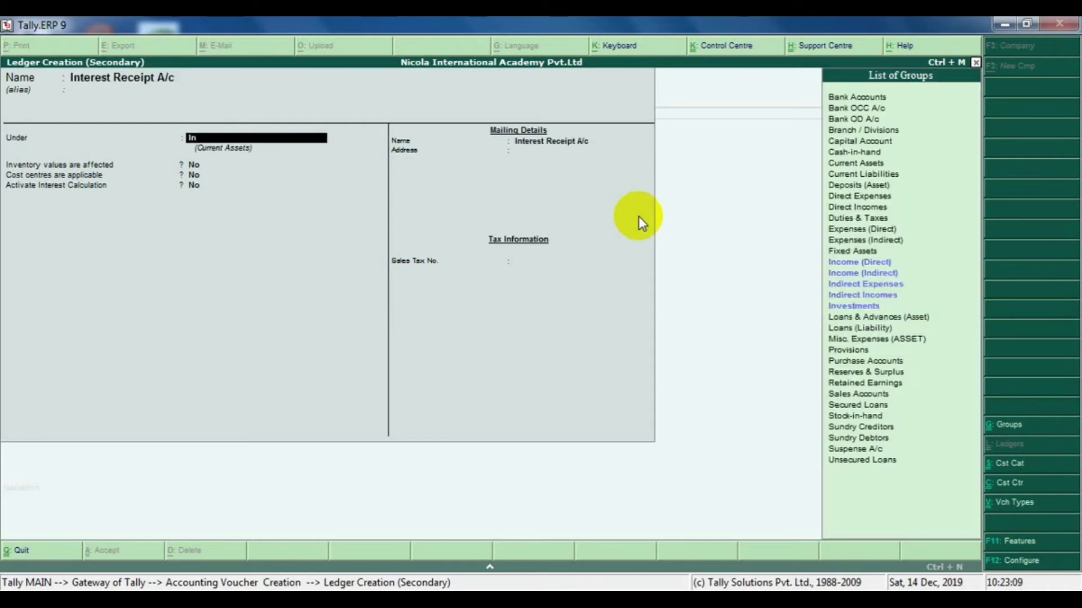
key(Down)
key(Down)
key(Down)
key(Return)
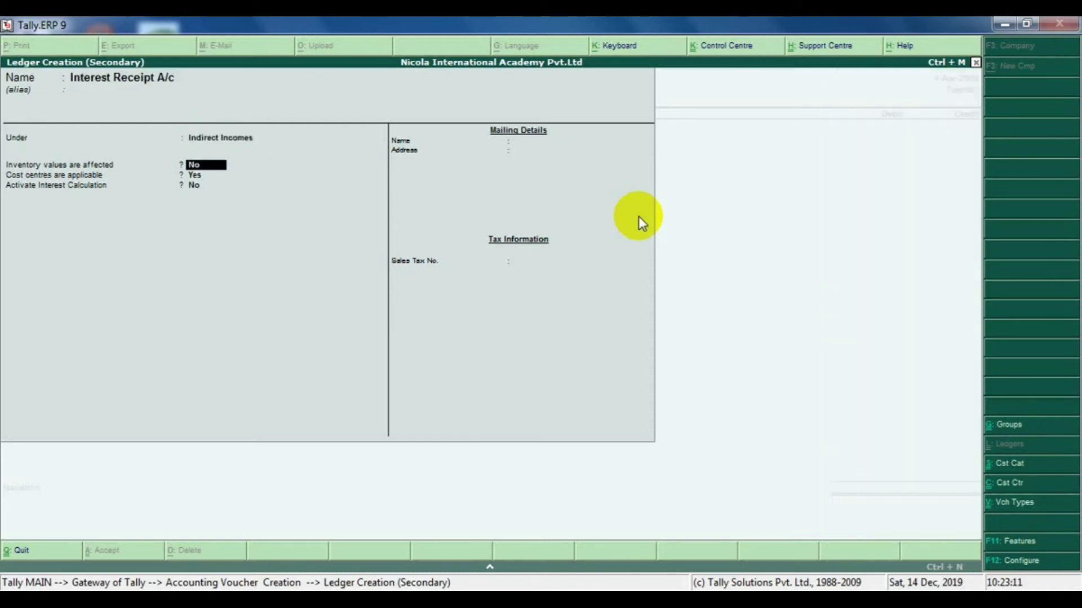
Turn off cost centres for the Interest Receipt A/c ledger, keep interest calculation inactive and save it
key(Return)
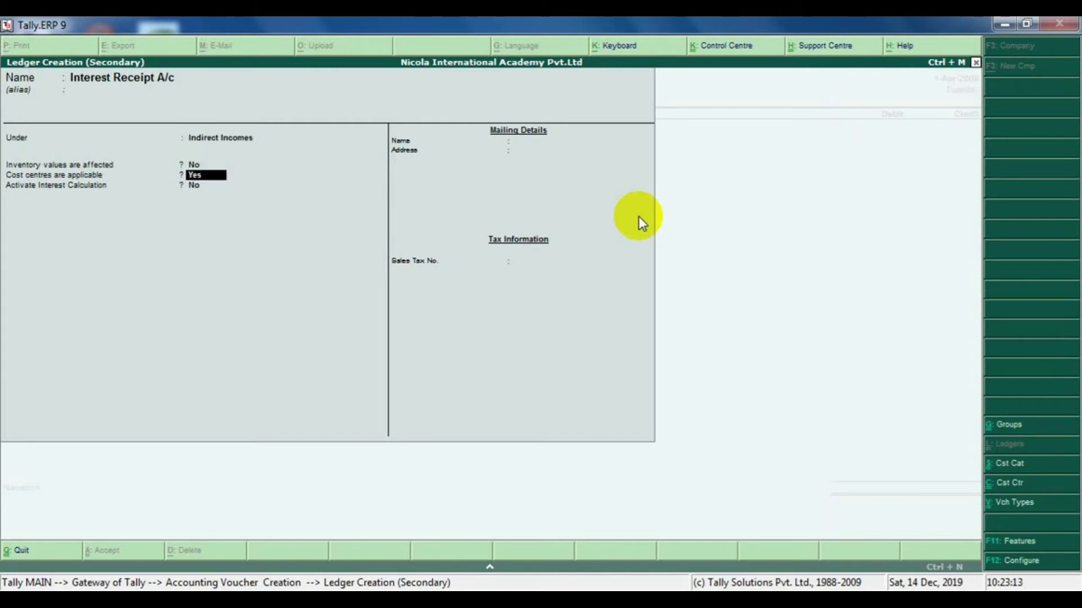
text(n)
key(Return)
key(Return)
key(y)
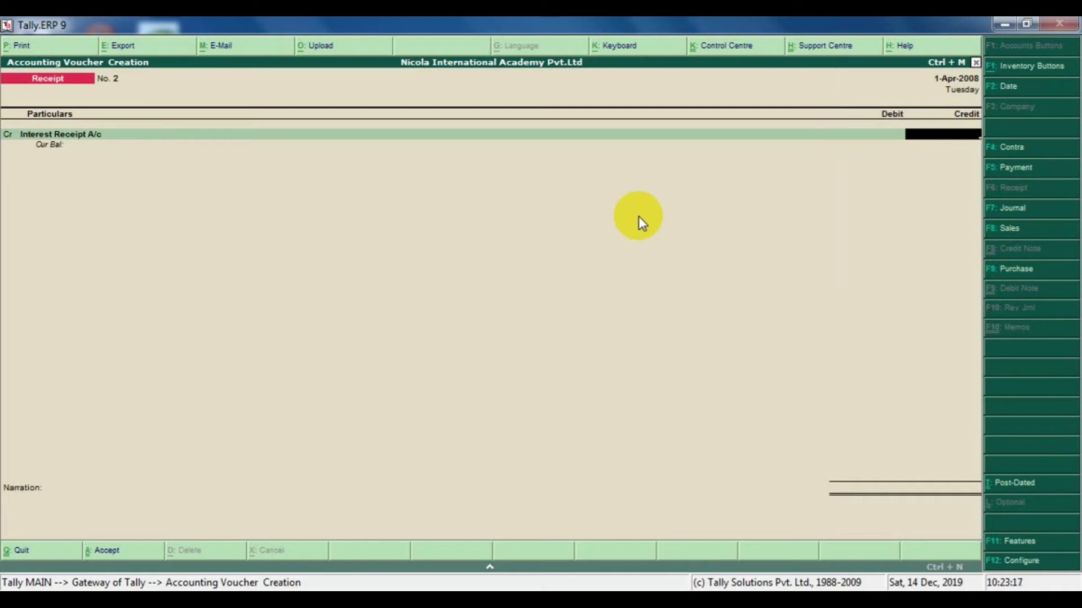
Credit Interest Receipt A/c with 20000 in the receipt voucher and debit Cash with the same amount
text(20000)
key(Return)
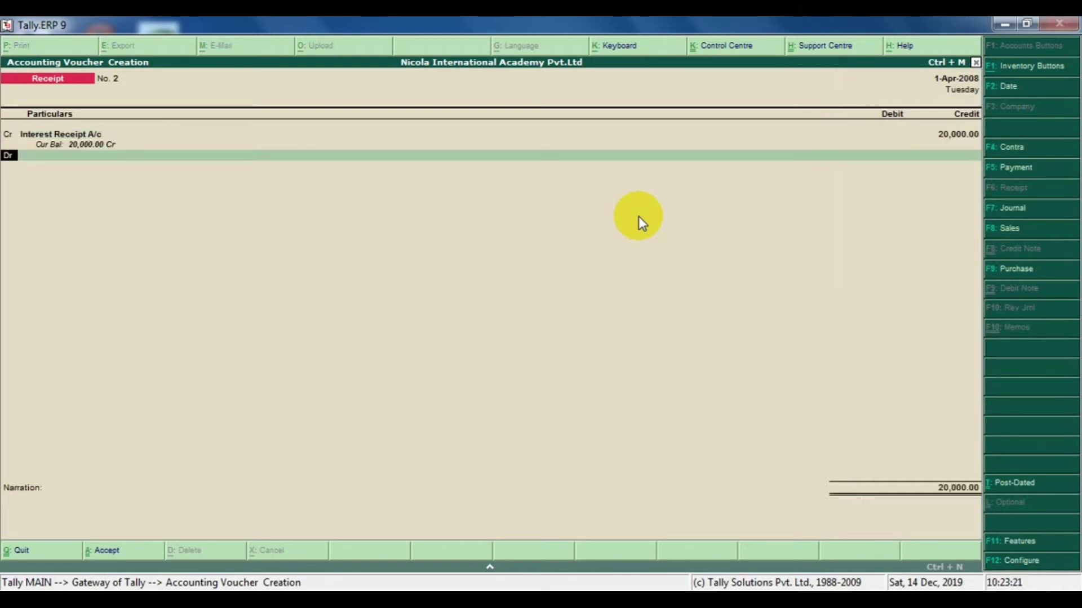
key(Down)
key(Return)
key(Return)
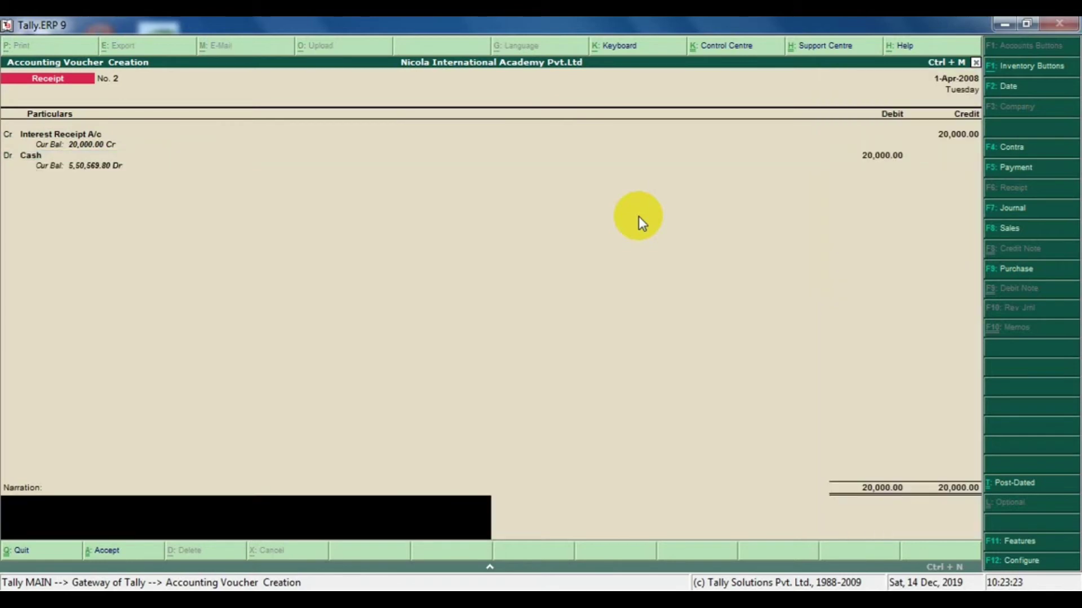
Add the narration "being interest receipt from nicola company", save the receipt voucher and return to the Gateway of Tally
text(being interest recei)
key(BackSpace)
key(BackSpace)
text(ceipt from nic)
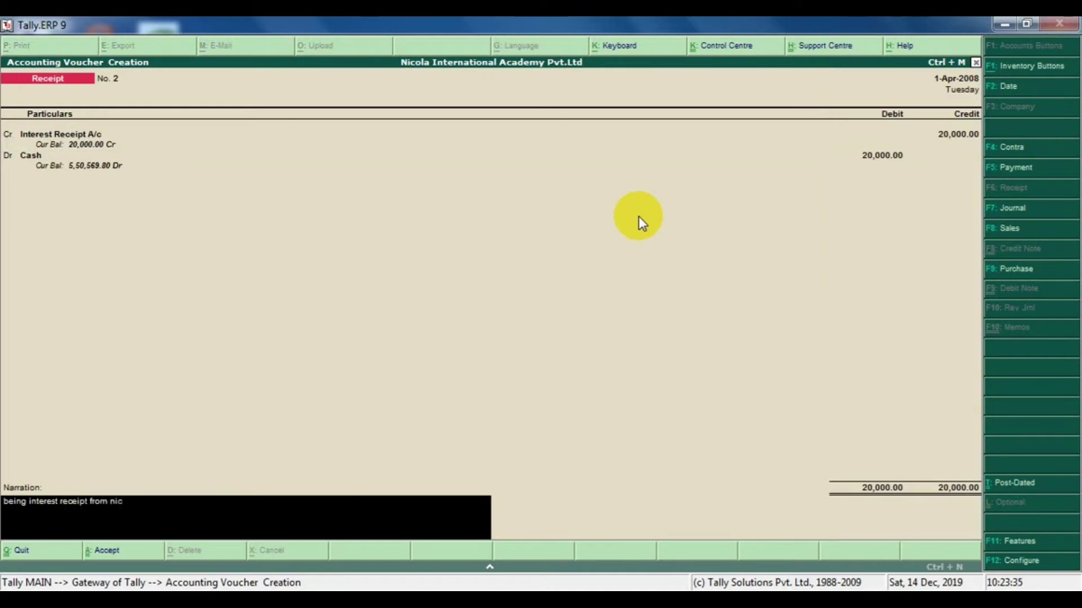
text(ola company)
key(Return)
key(Return)
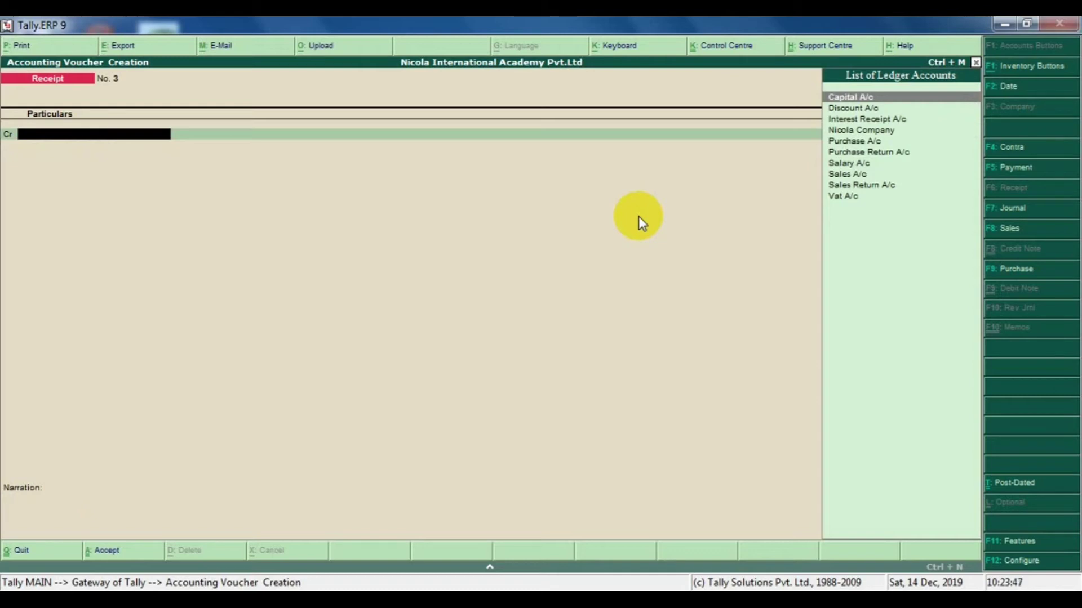
key(Escape)
key(Return)
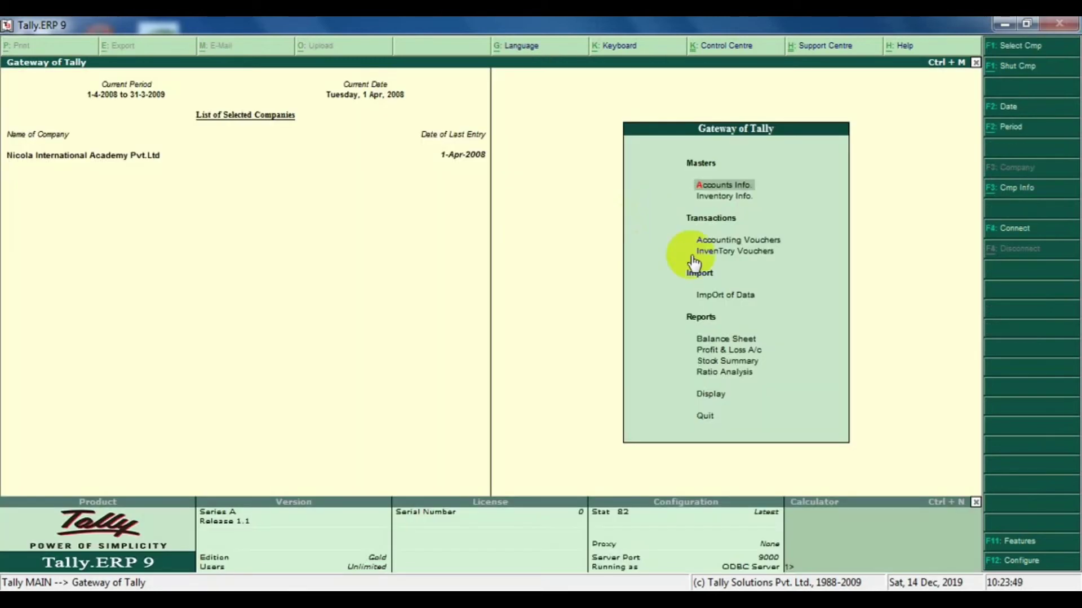
Start a receipt voucher and create a Nicola Open Company ledger from it, grouped under Loans (Liability)
key(Down)
key(Down)
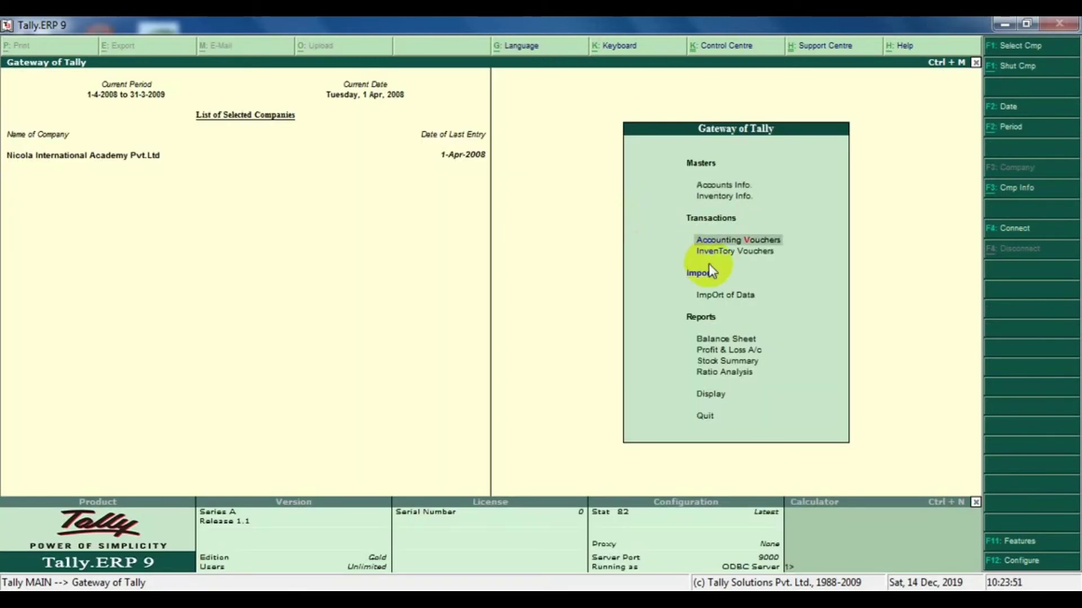
key(Return)
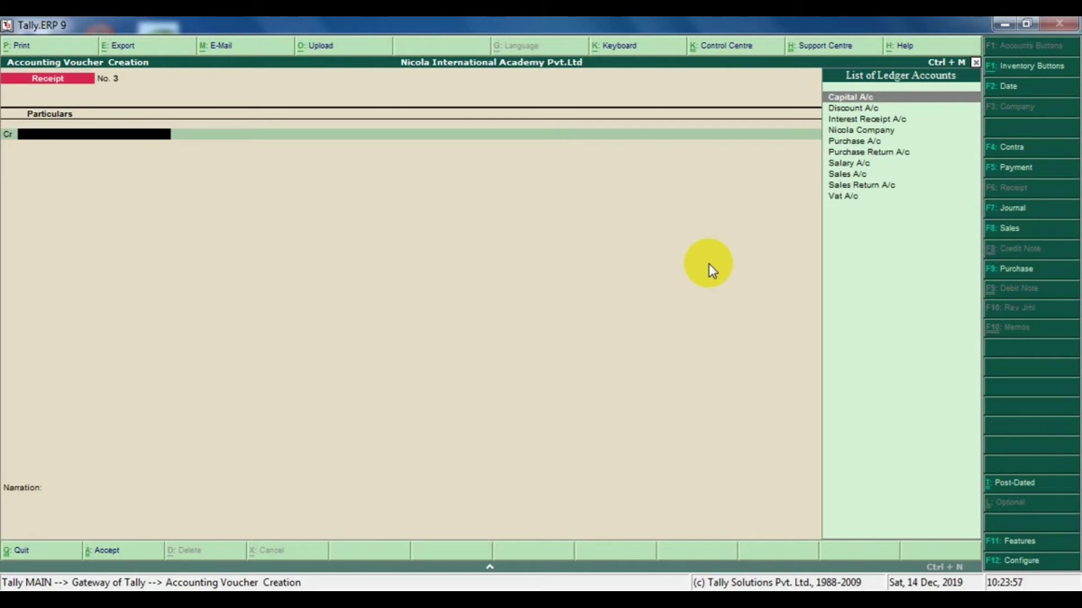
key(alt+c)
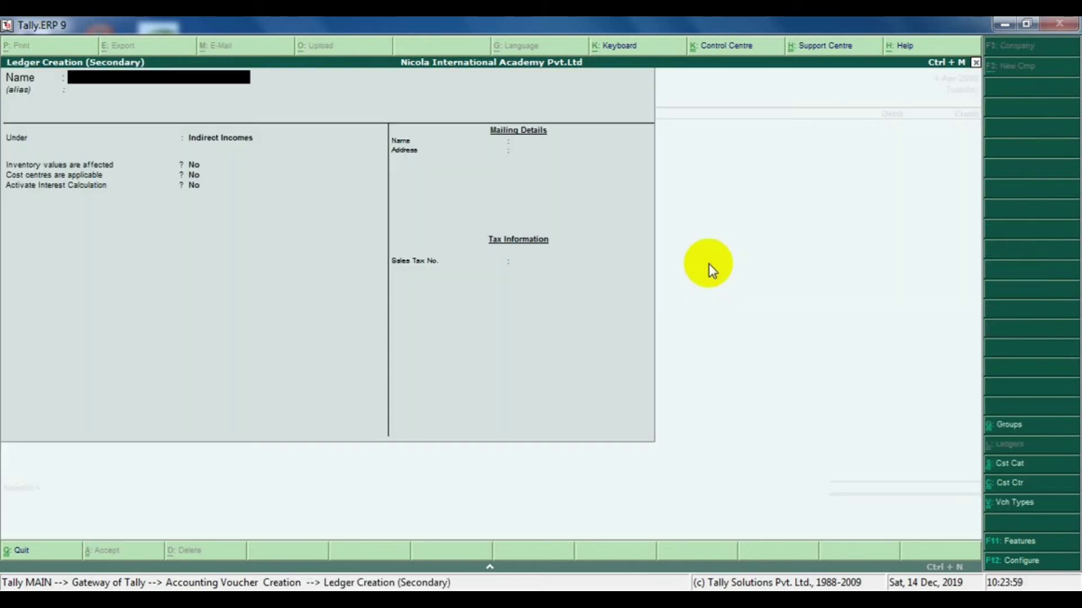
text(Nicola Open Comp)
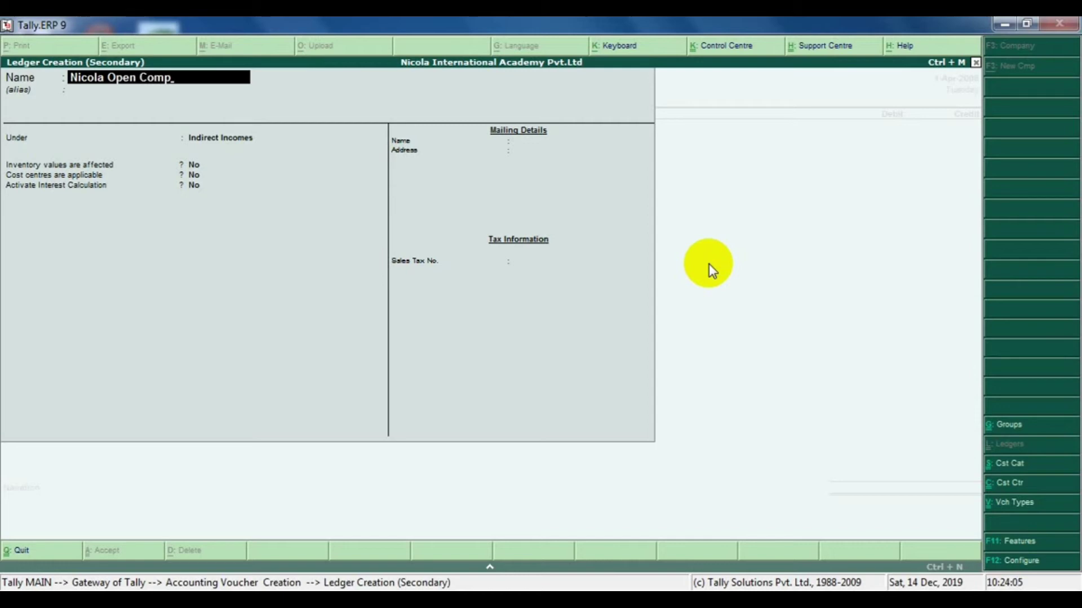
text(any)
key(Return)
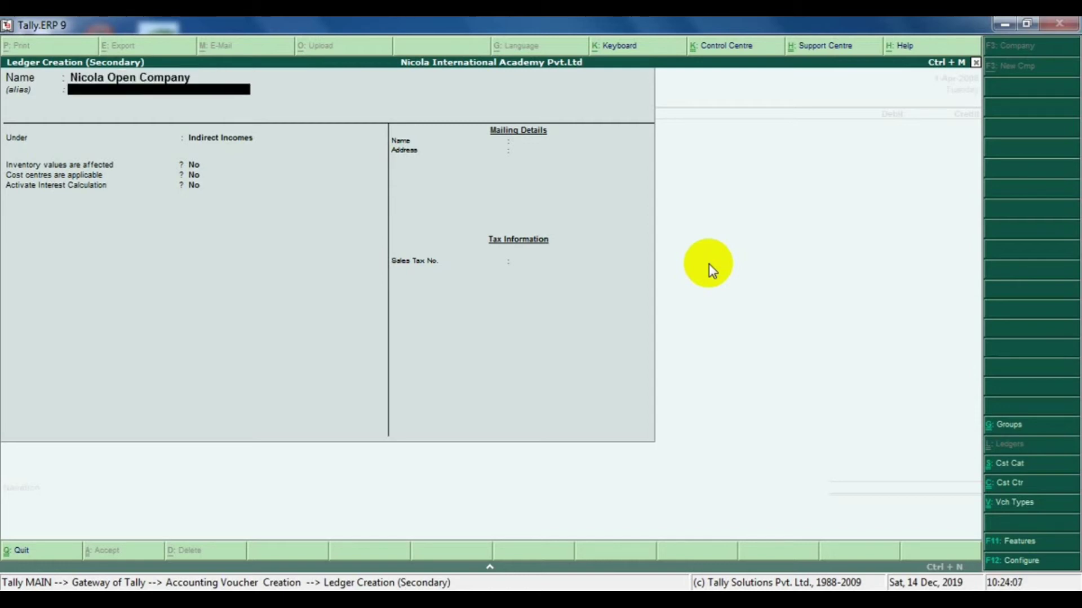
key(Return)
text(L)
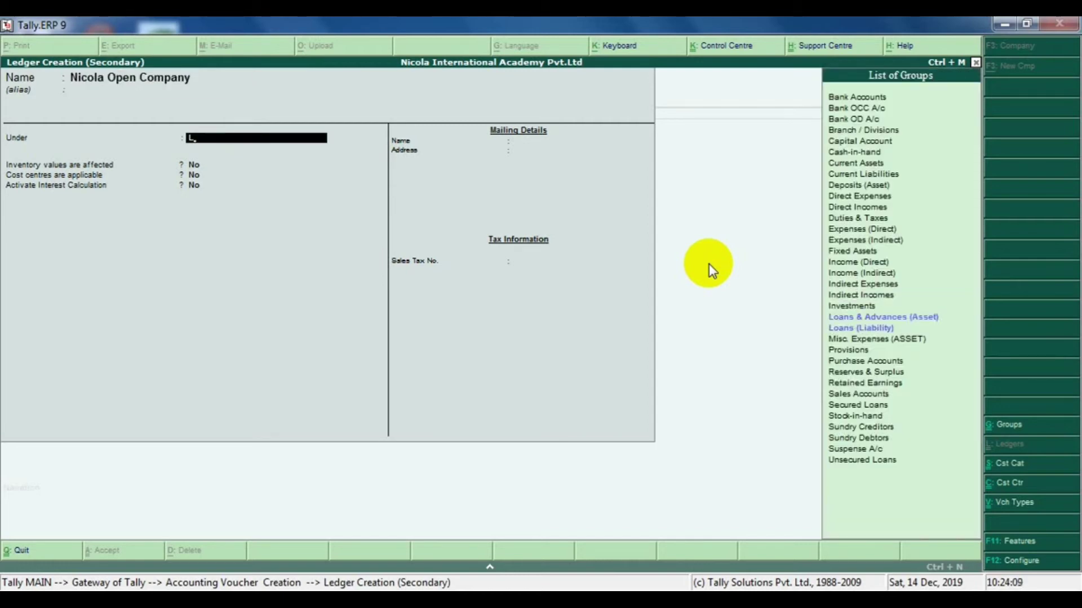
key(Down)
key(Down)
key(Return)
Activate interest calculation for the Nicola Open Company ledger at 20% per Calendar Year on All Balances
key(Return)
key(Return)
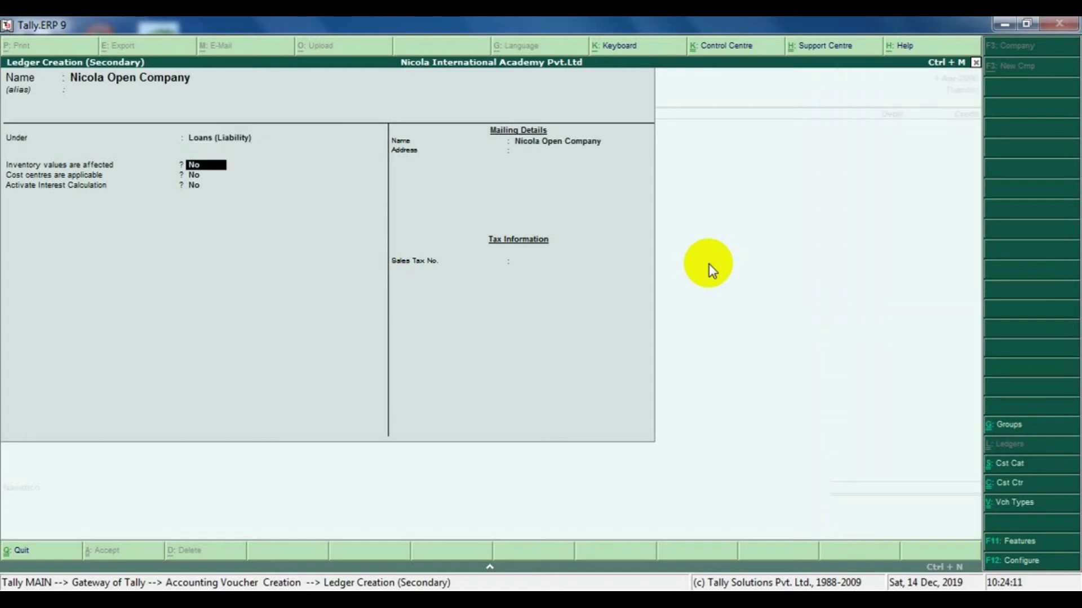
text(y)
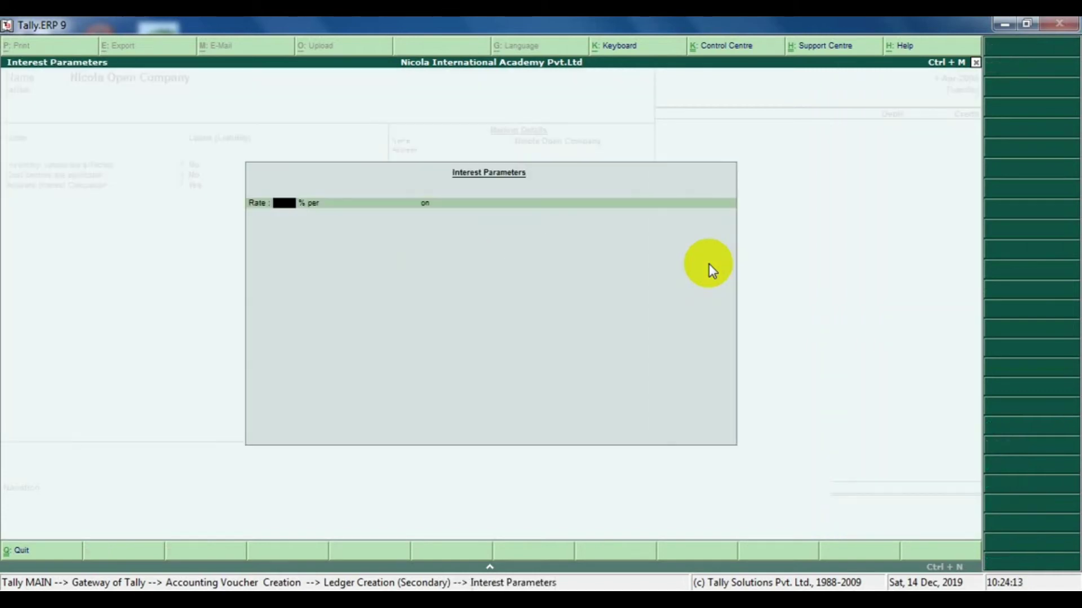
text(20)
key(Return)
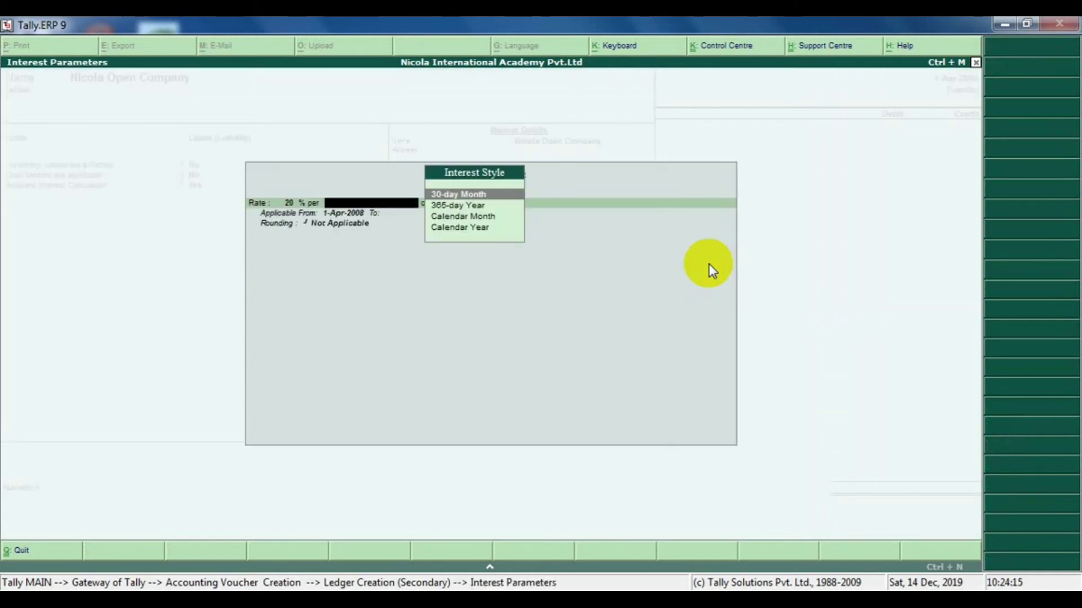
key(Down)
key(Down)
key(Down)
key(Return)
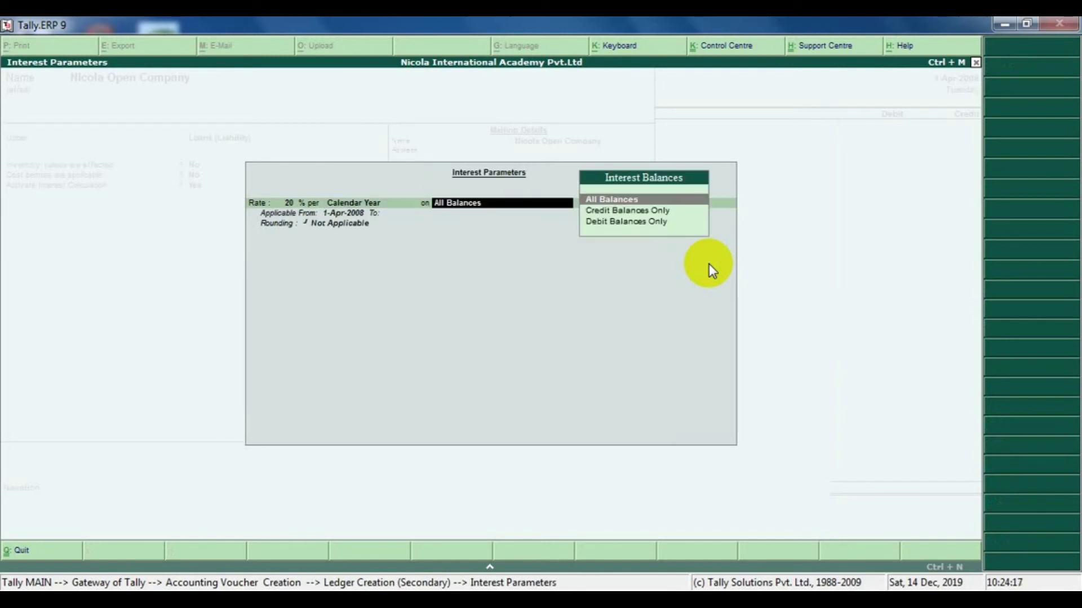
key(Return)
Set the interest to Normal Rounding with a limit of 2 and save the Nicola Open Company ledger
key(Return)
key(Return)
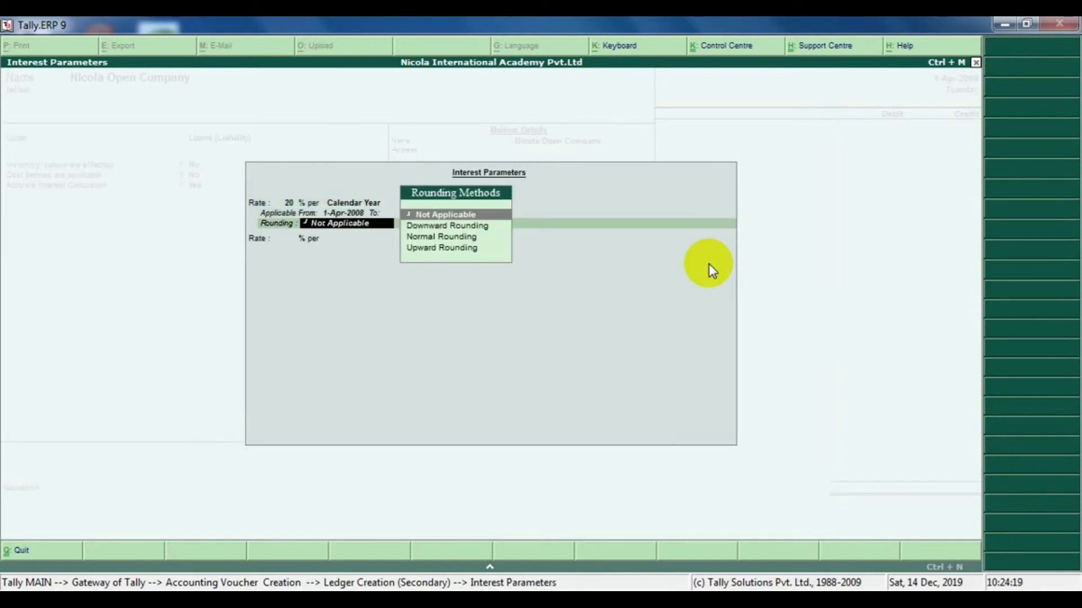
key(Down)
key(Down)
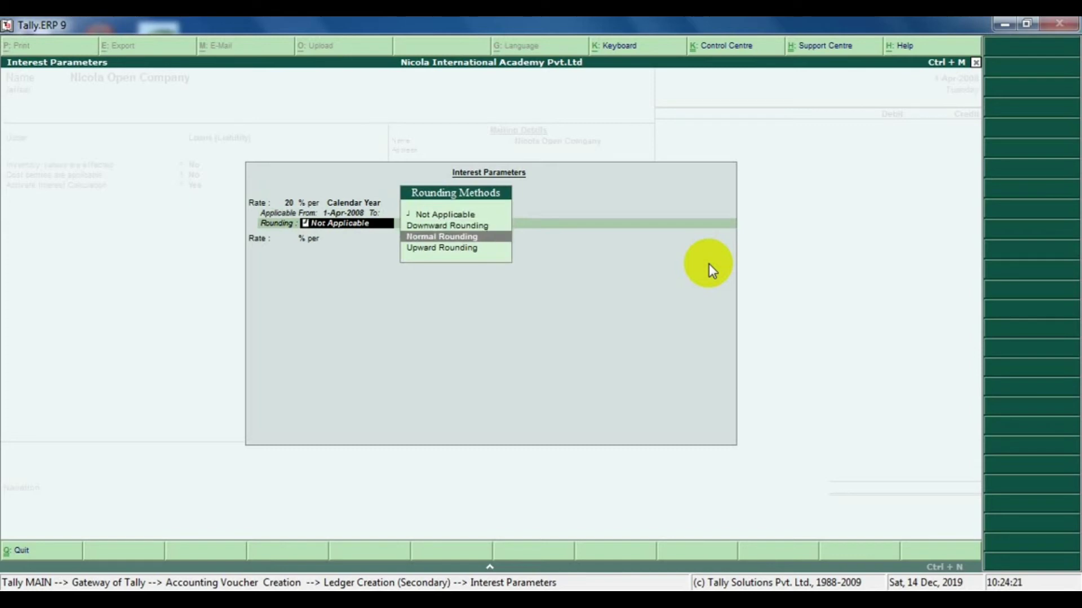
key(Return)
text(2)
key(Return)
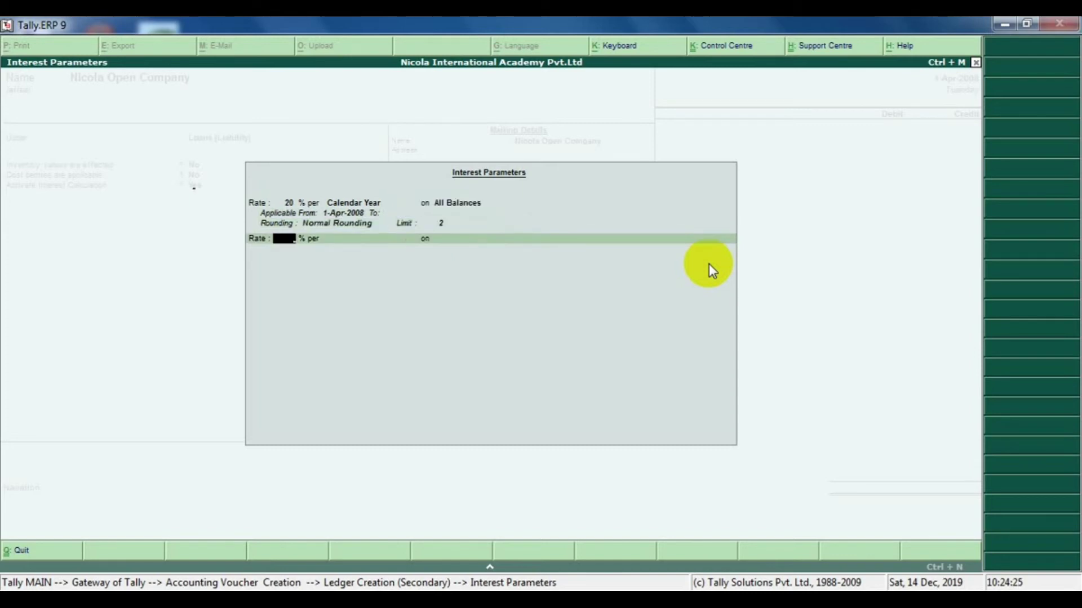
key(Return)
key(Return)
key(Return)
key(Return)
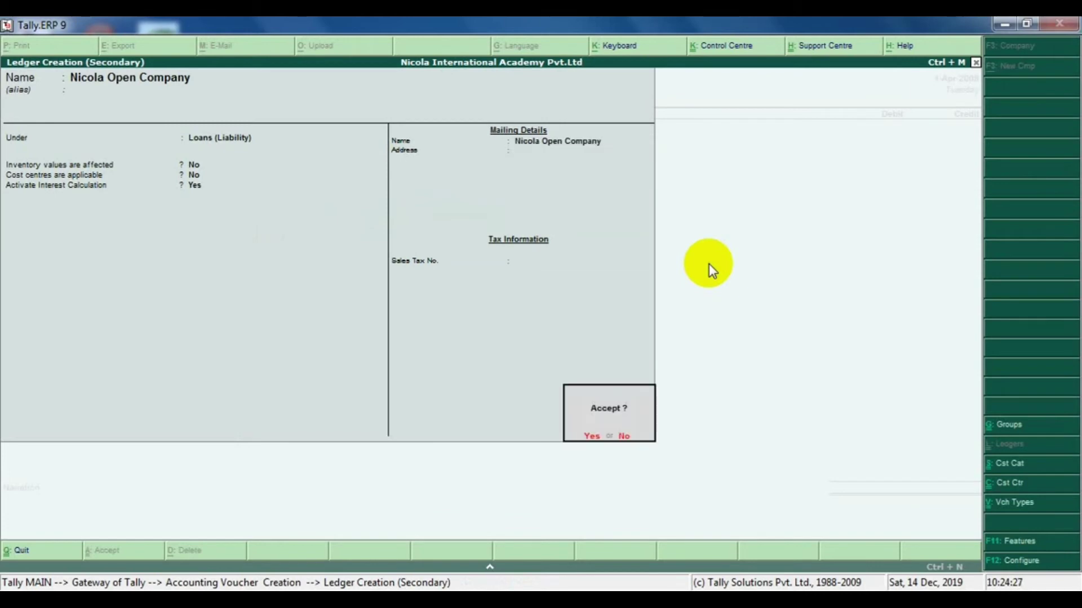
key(Return)
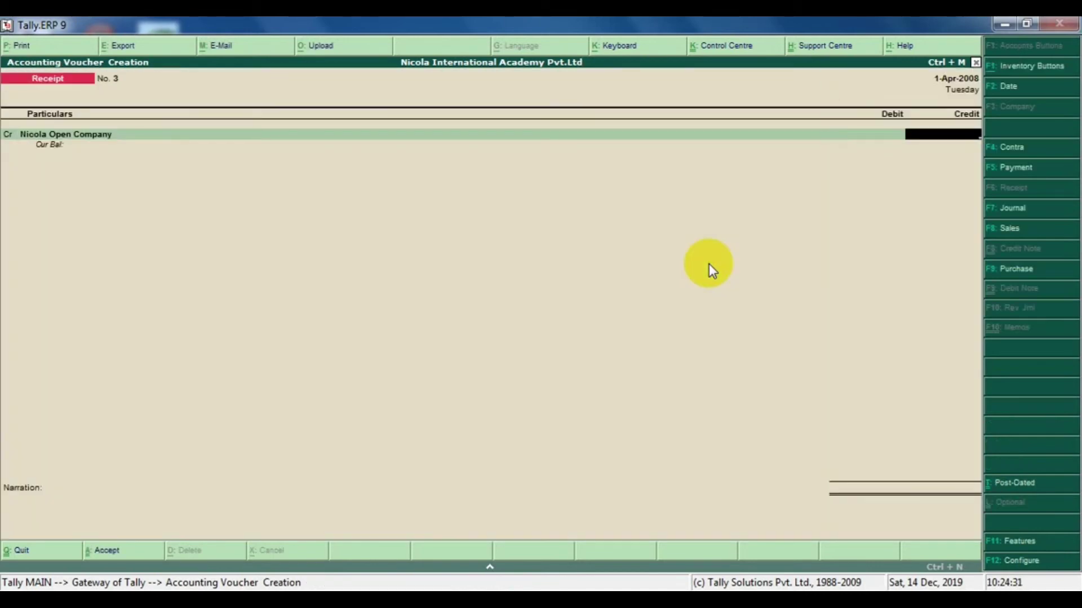
Credit Nicola Open Company with 200000 in the receipt voucher and debit Cash with the same amount
text(200000)
key(Return)
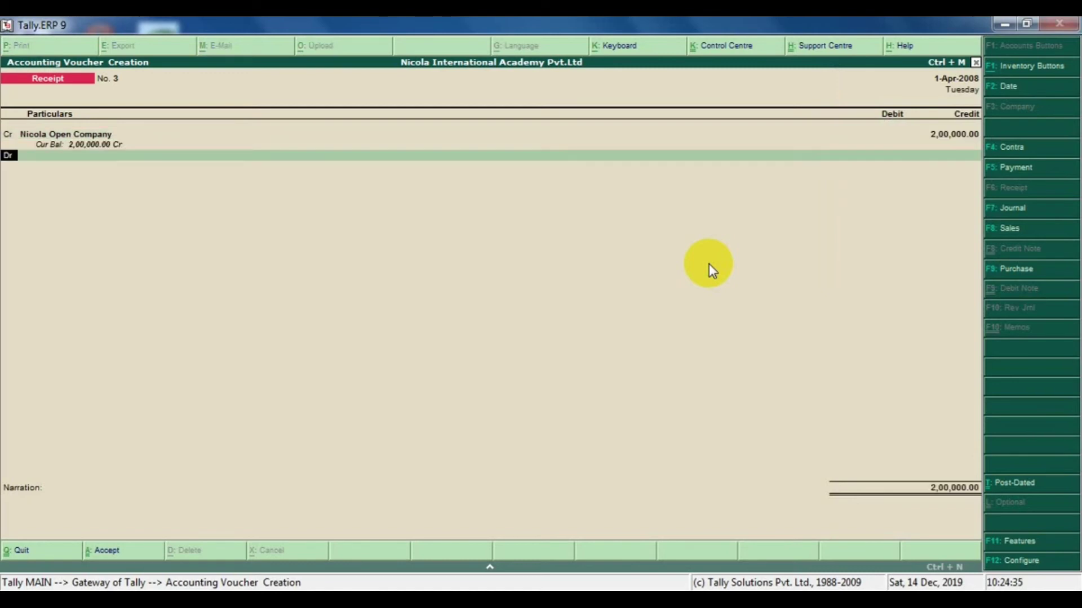
key(Down)
key(Return)
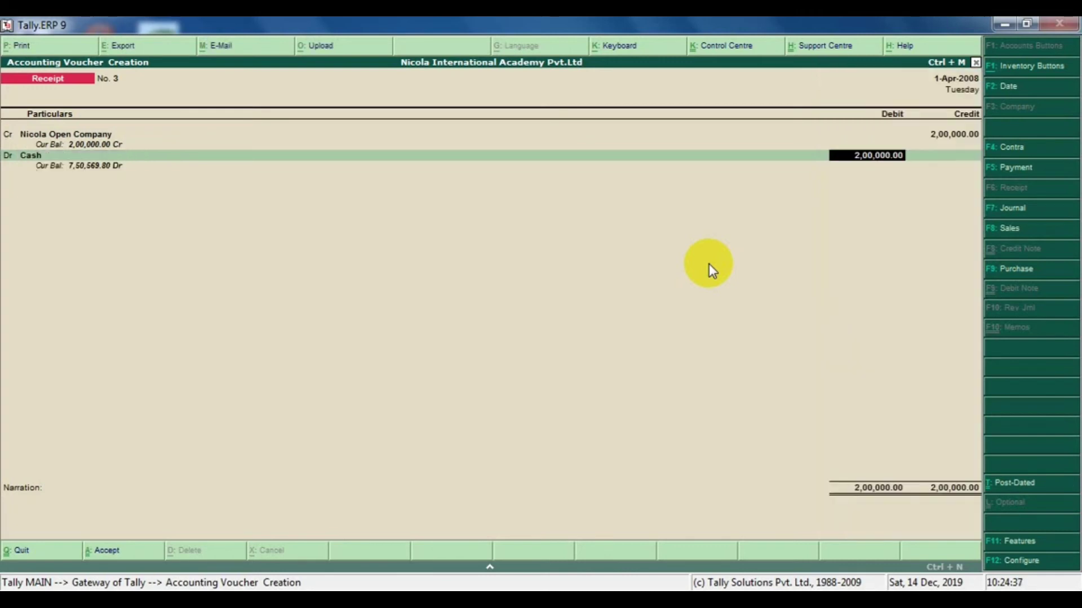
key(Return)
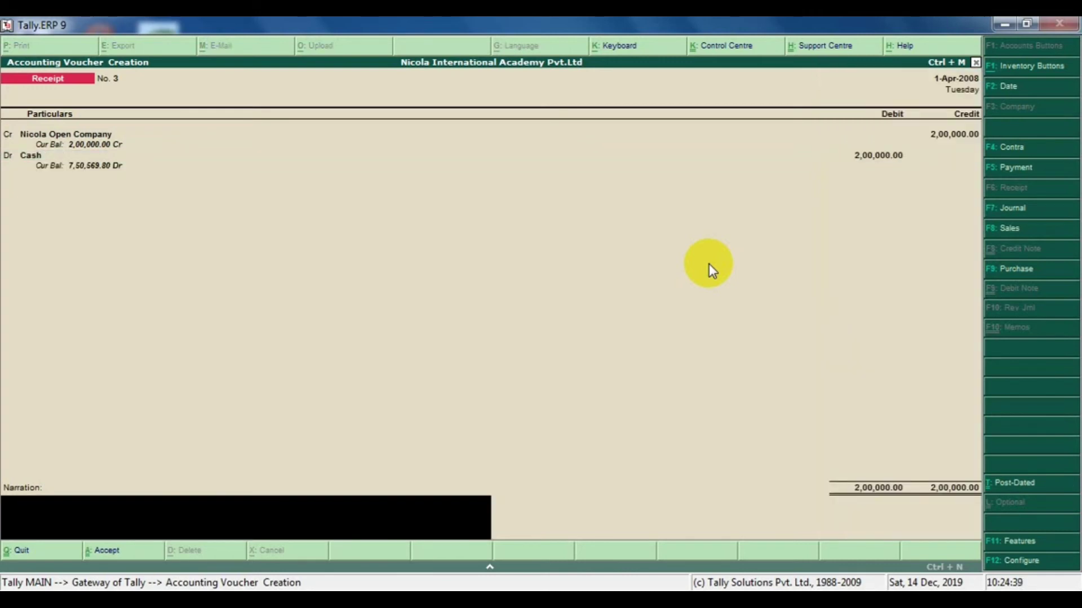
Add the narration "Being Loans taken from Nicola Ope Company", save the receipt voucher and return to the Gateway of Tally
click(321, 517)
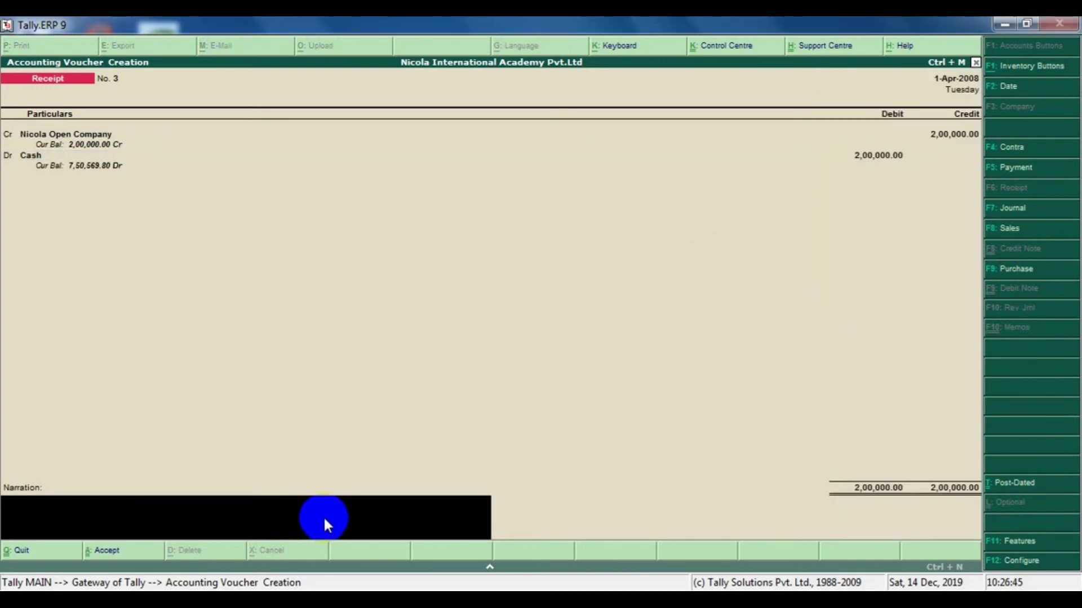
text(Being Loans taken from Nic)
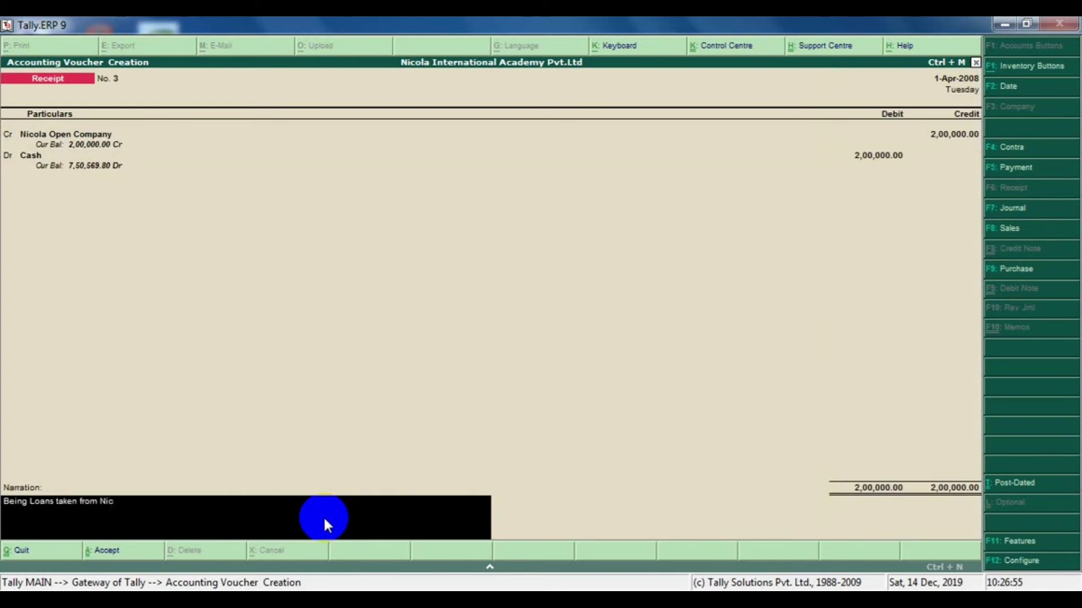
text(ola Open)
key(BackSpace)
key(BackSpace)
key(BackSpace)
text(ola Op)
key(BackSpace)
key(BackSpace)
text(pen)
text( Compan)
text(y)
key(Return)
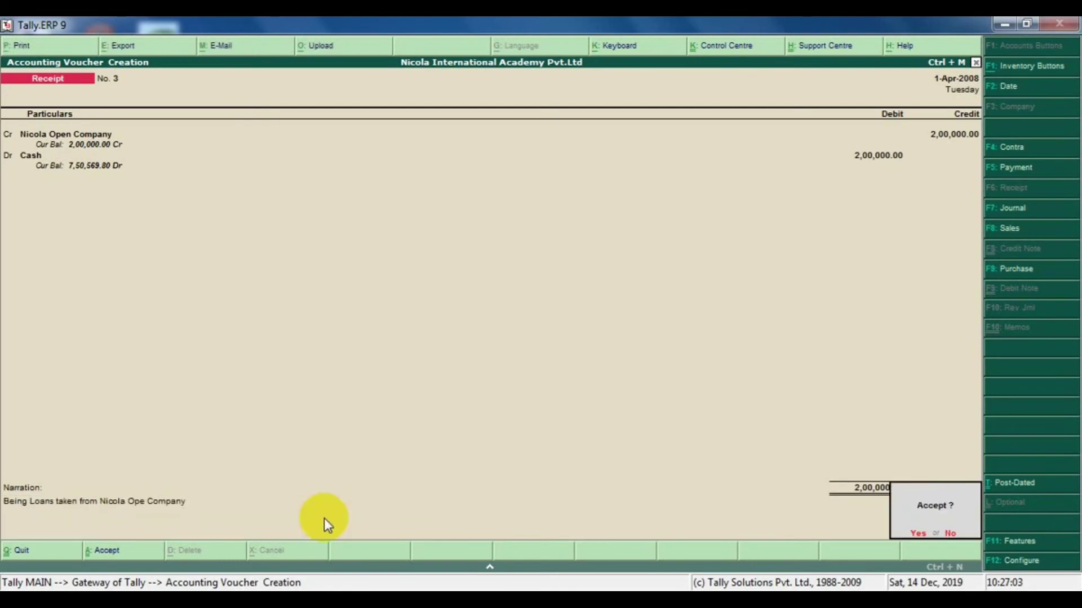
key(Return)
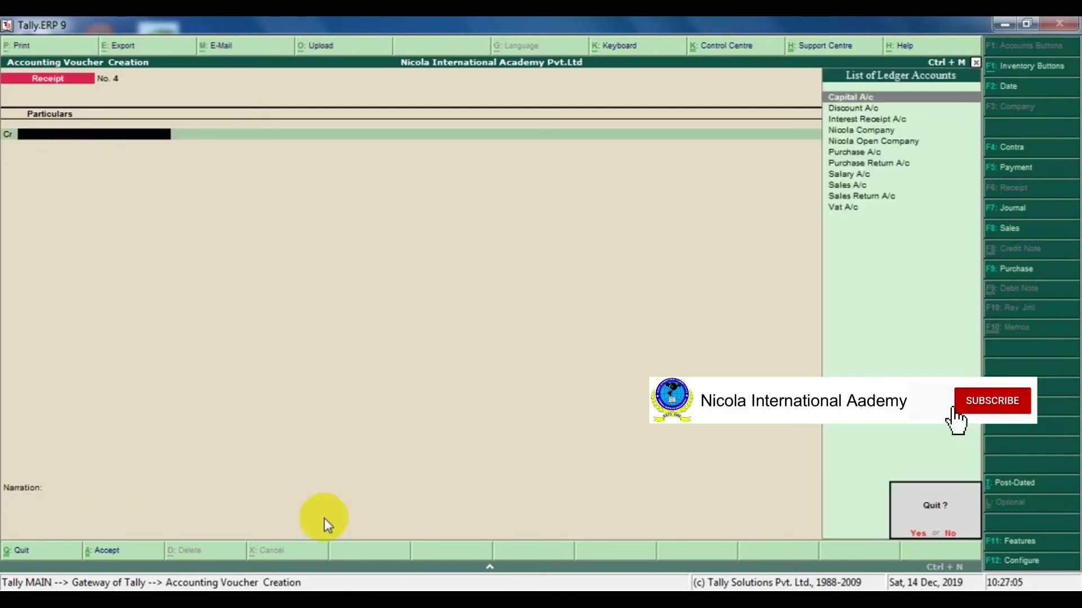
key(Escape)
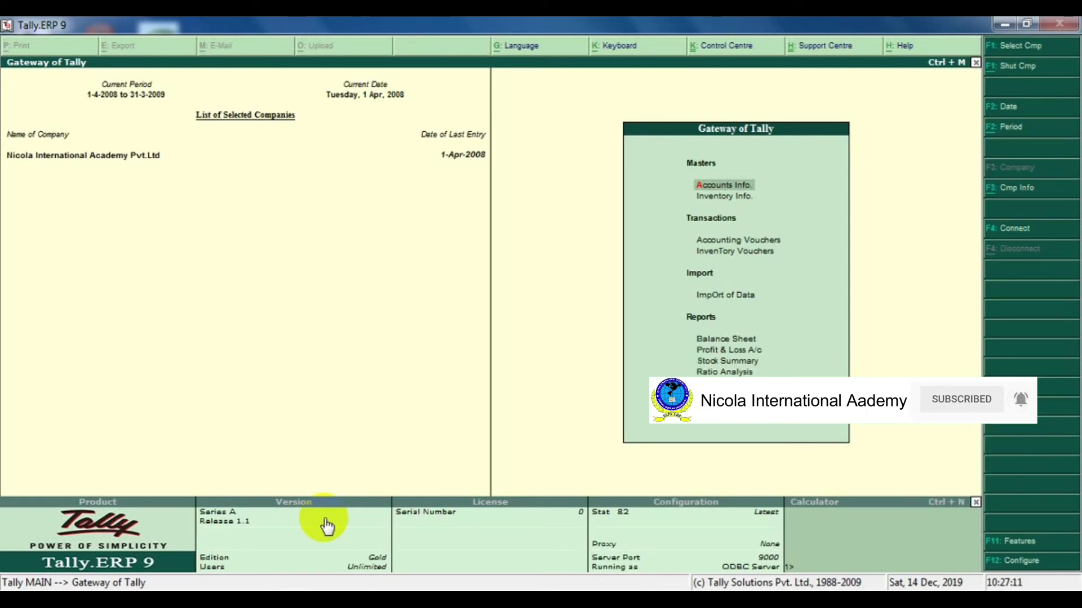
Open the Interest Payable report from the interest calculations in the statements of accounts
key(Down)
key(Down)
key(Down)
key(Down)
key(Down)
key(Down)
key(Down)
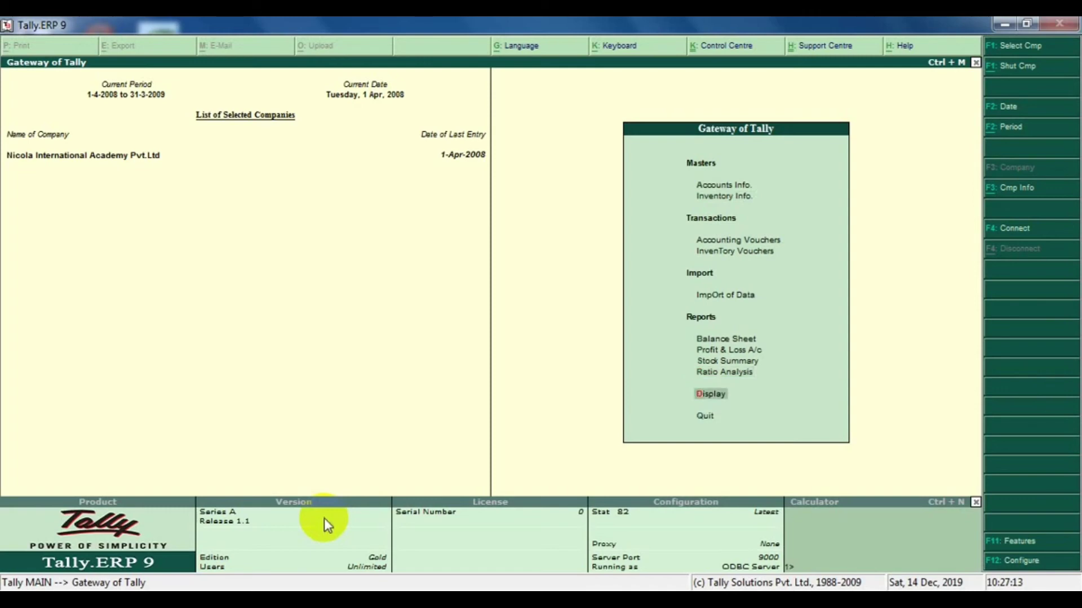
key(Return)
key(Down)
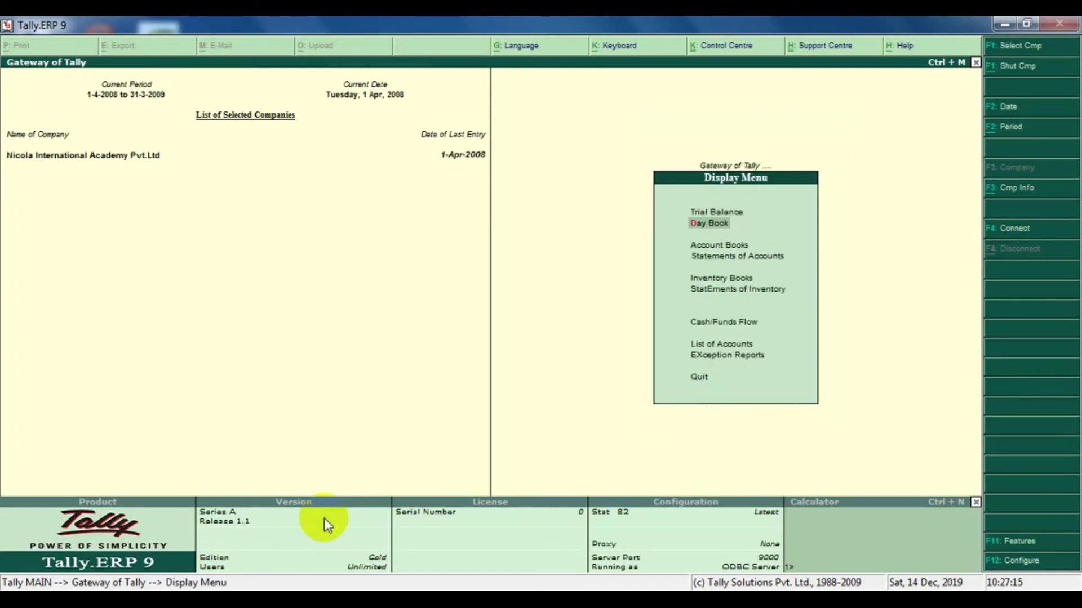
key(Down)
key(Down)
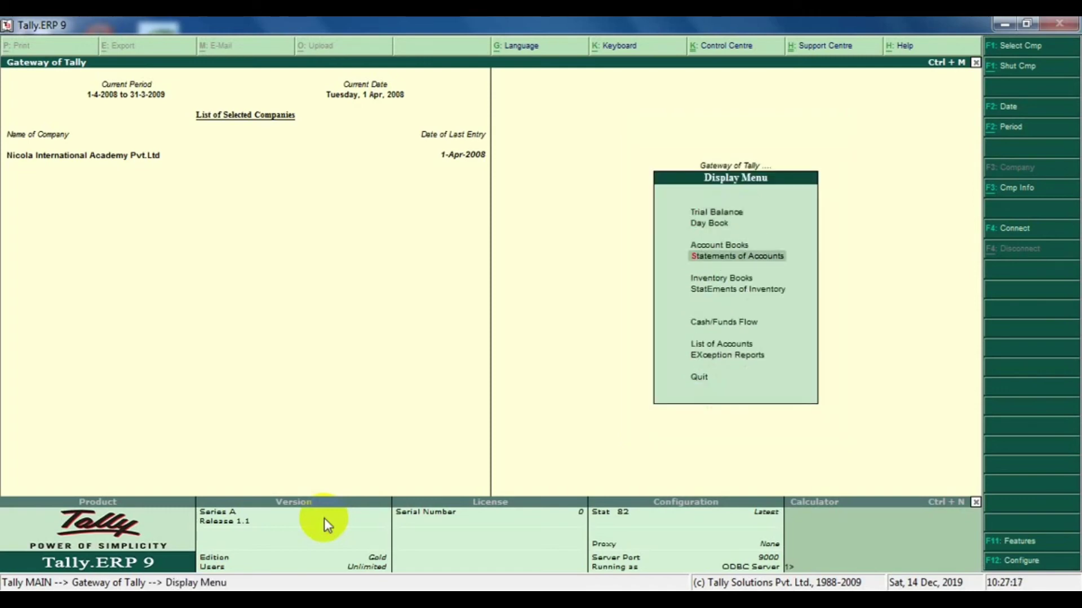
key(Return)
key(Down)
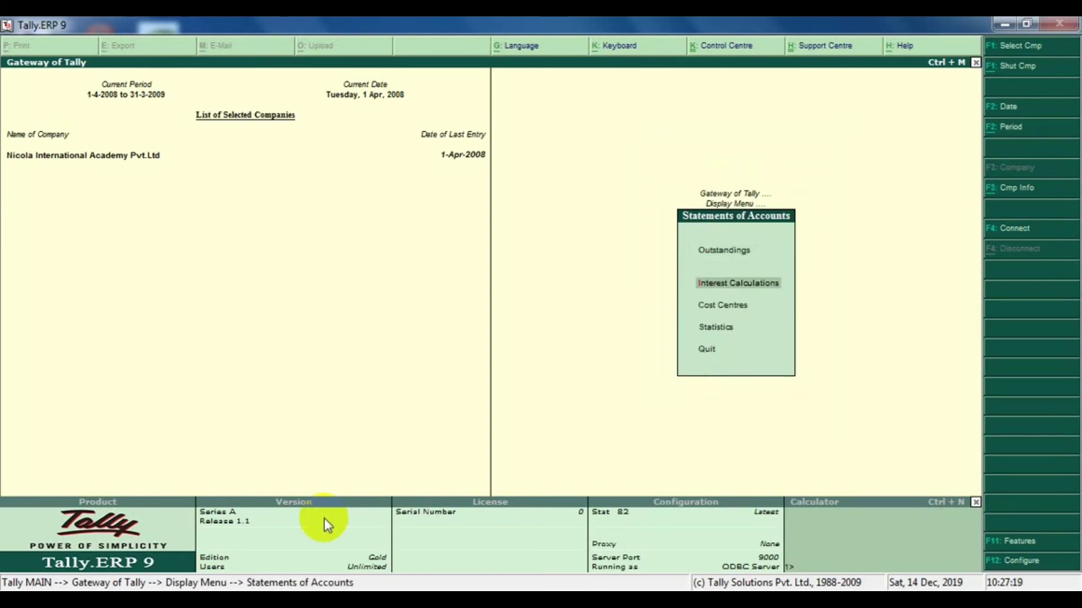
key(Return)
key(Down)
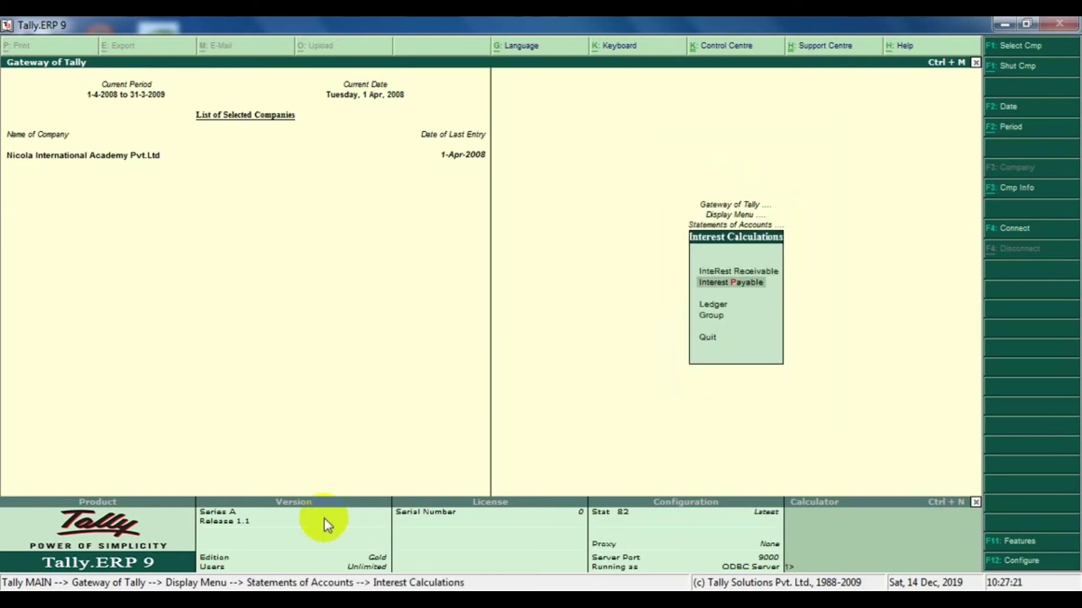
key(Return)
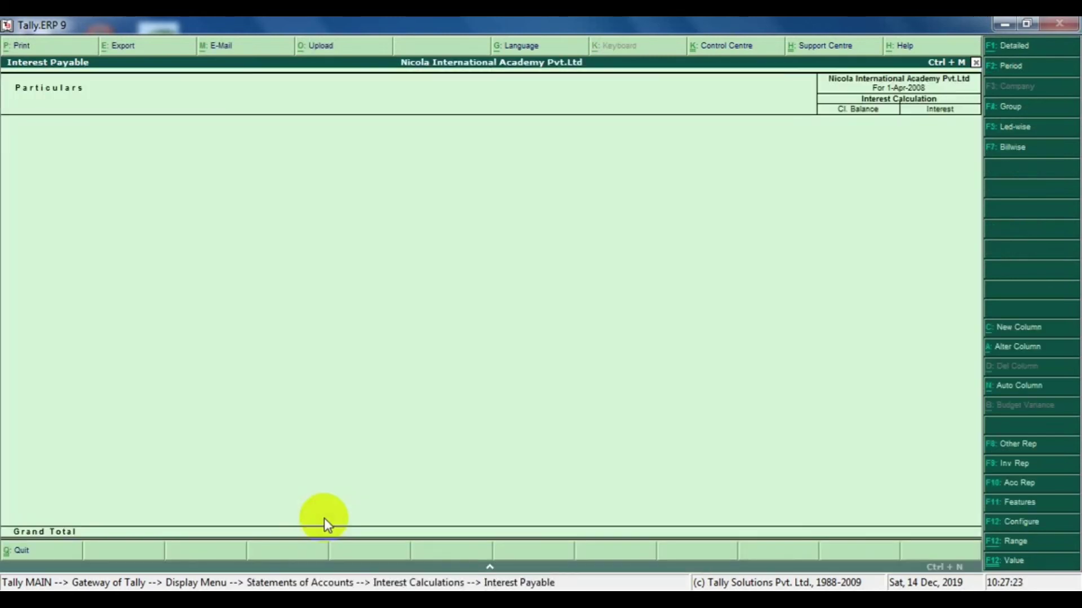
Set the Interest Payable report's period from 1-4-2008 to 1-4-2010
key(F2)
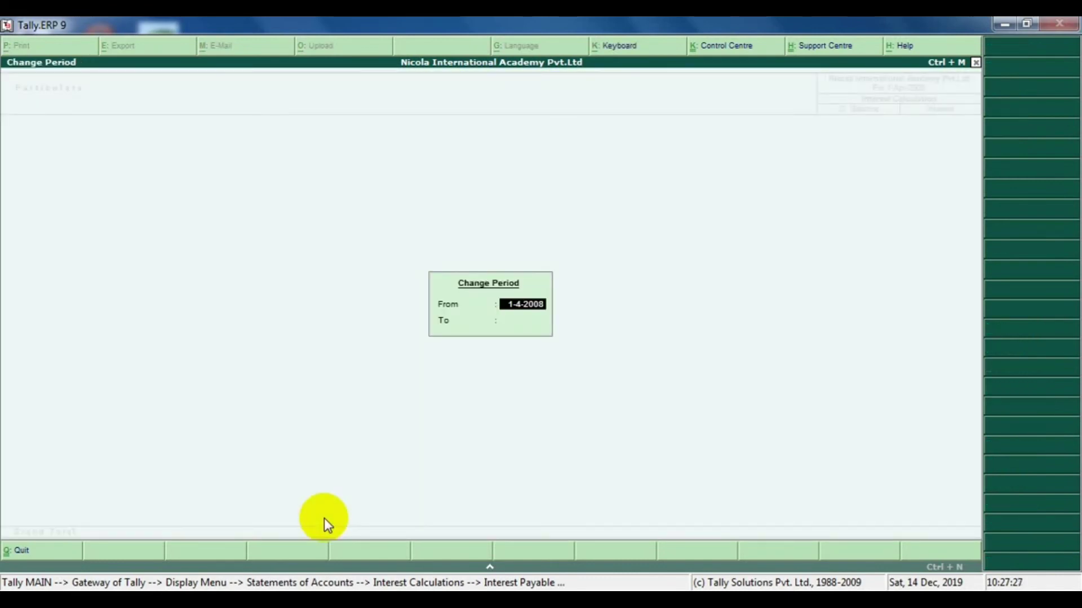
key(Return)
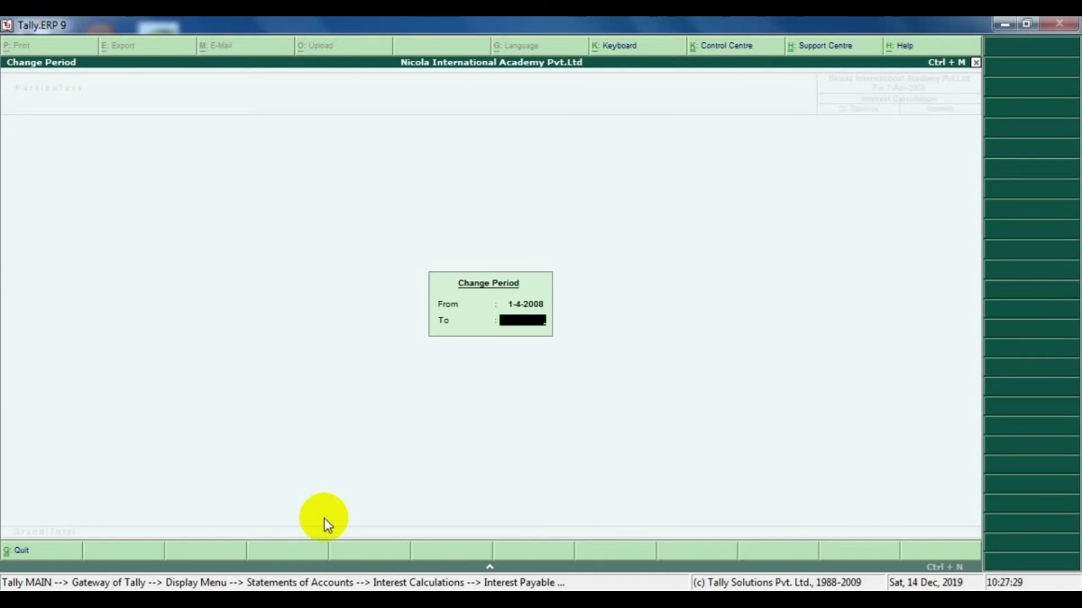
text(1-4-2010)
key(Return)
key(Return)
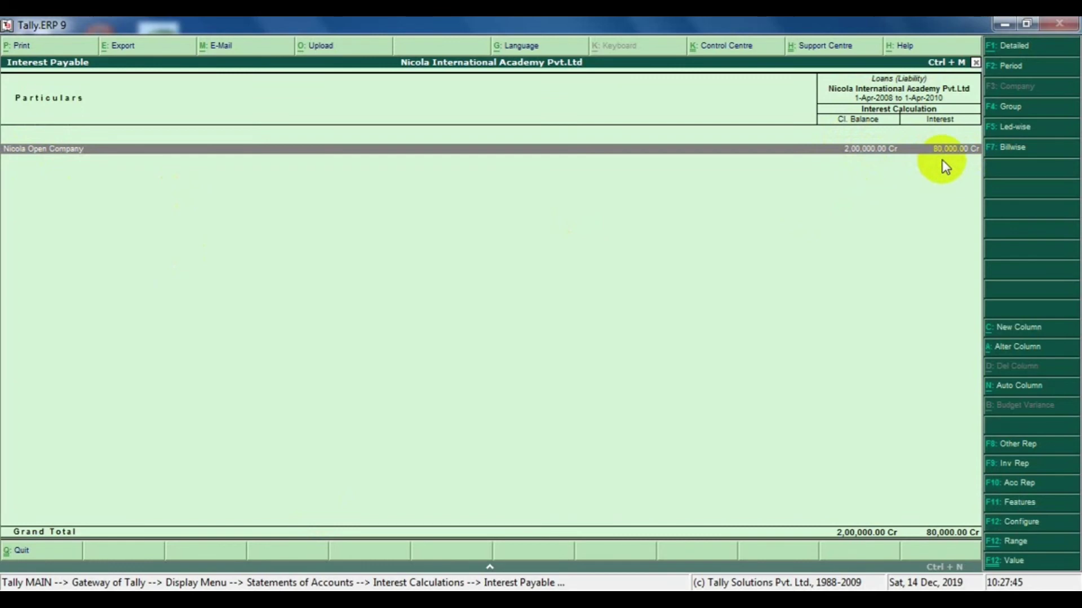
Examine the interest details of Nicola Open Company, then leave the report back to the Display Menu
key(Return)
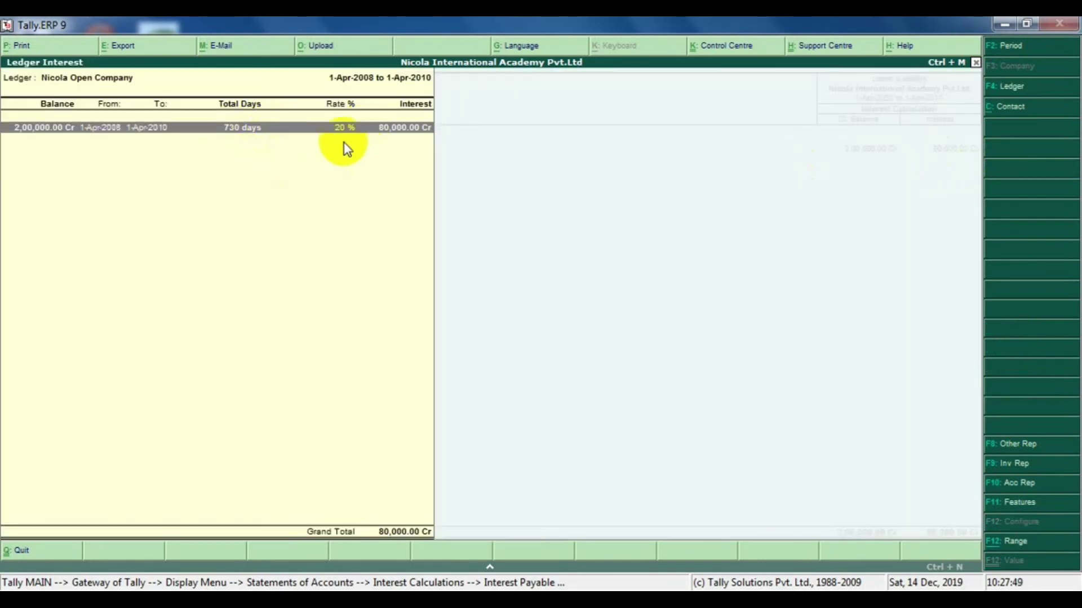
key(Escape)
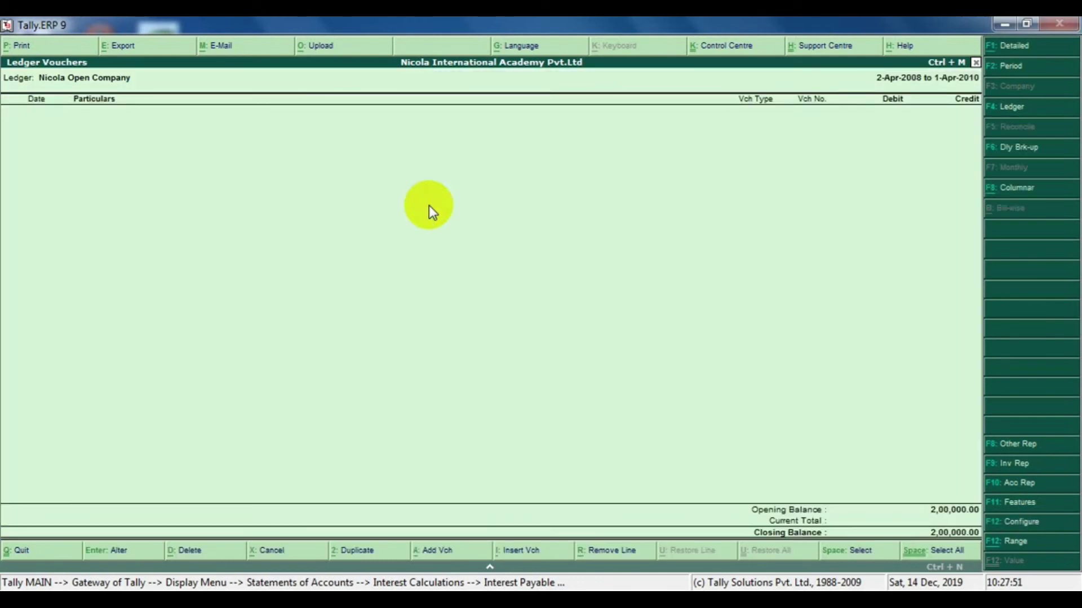
key(Escape)
key(Escape)
key(Escape)
key(Escape)
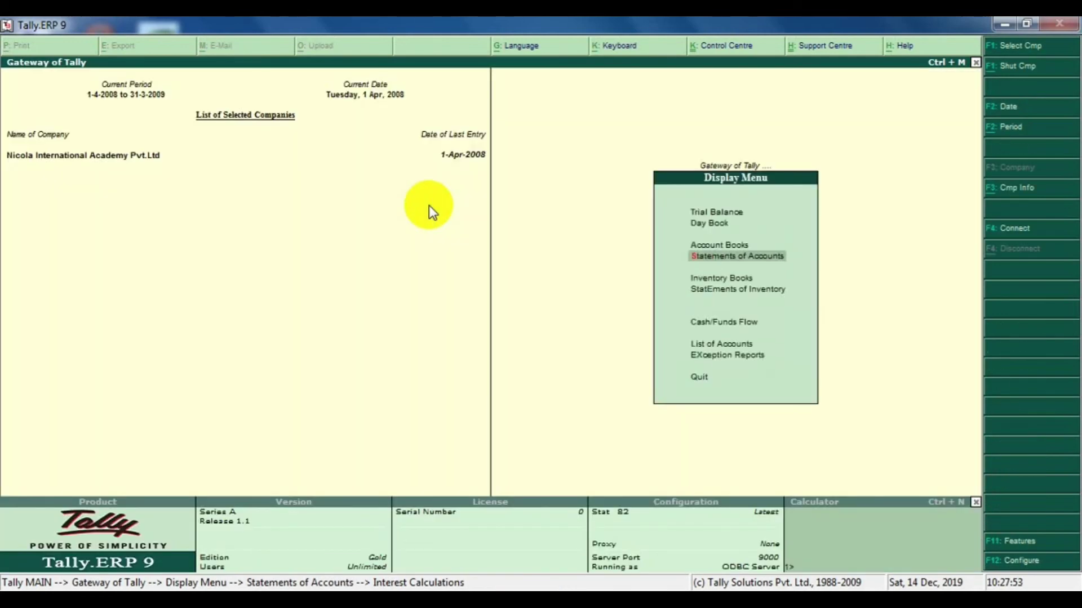
Return to the Gateway of Tally and open a new payment voucher from the accounting vouchers
key(Escape)
key(Up)
key(Up)
key(Up)
key(Up)
key(Up)
key(Up)
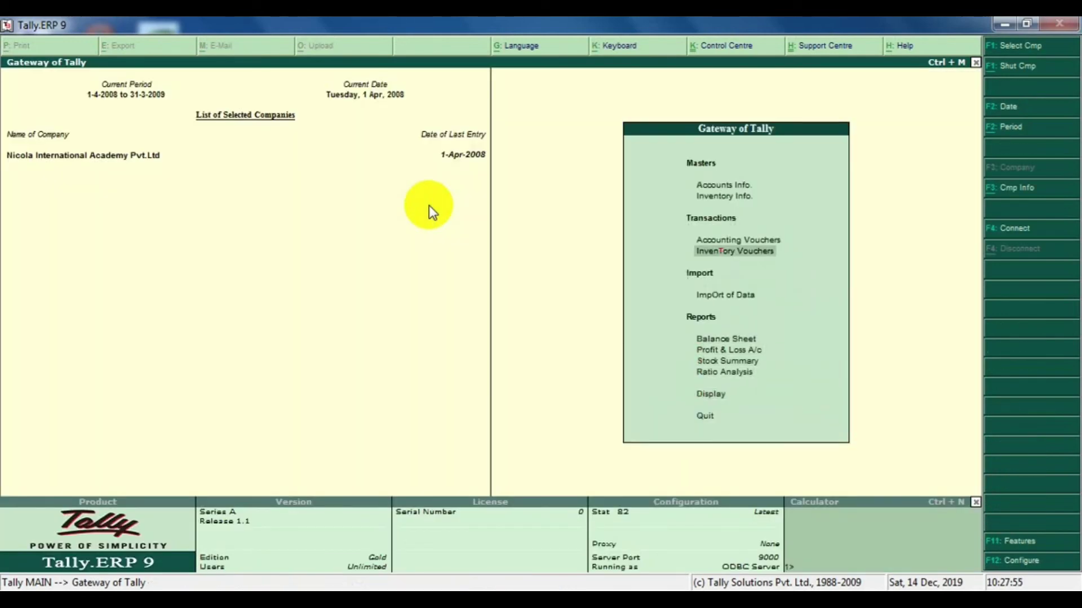
key(Up)
key(Return)
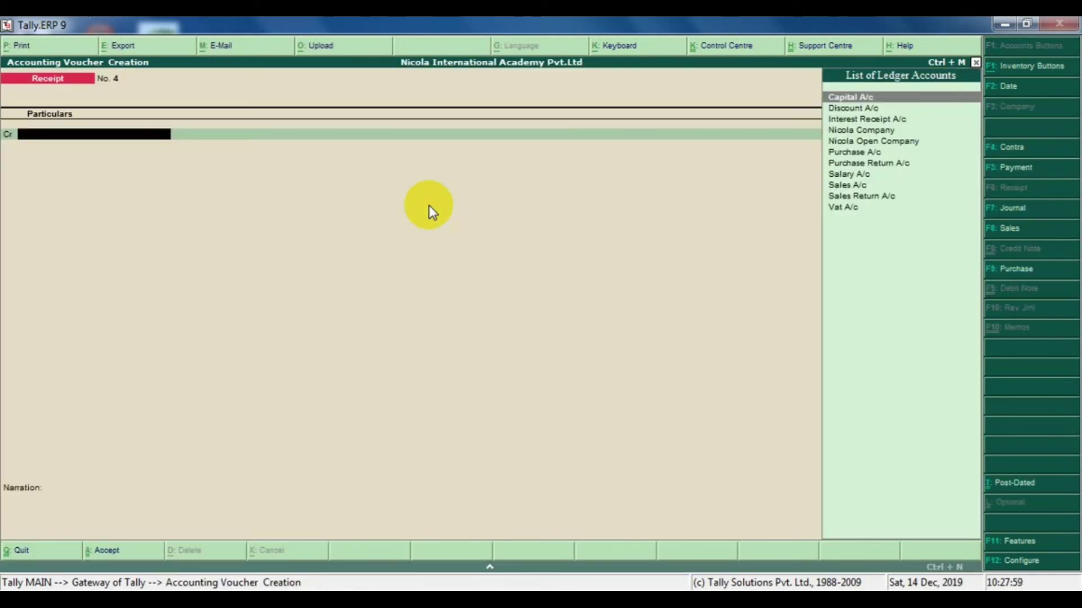
key(F5)
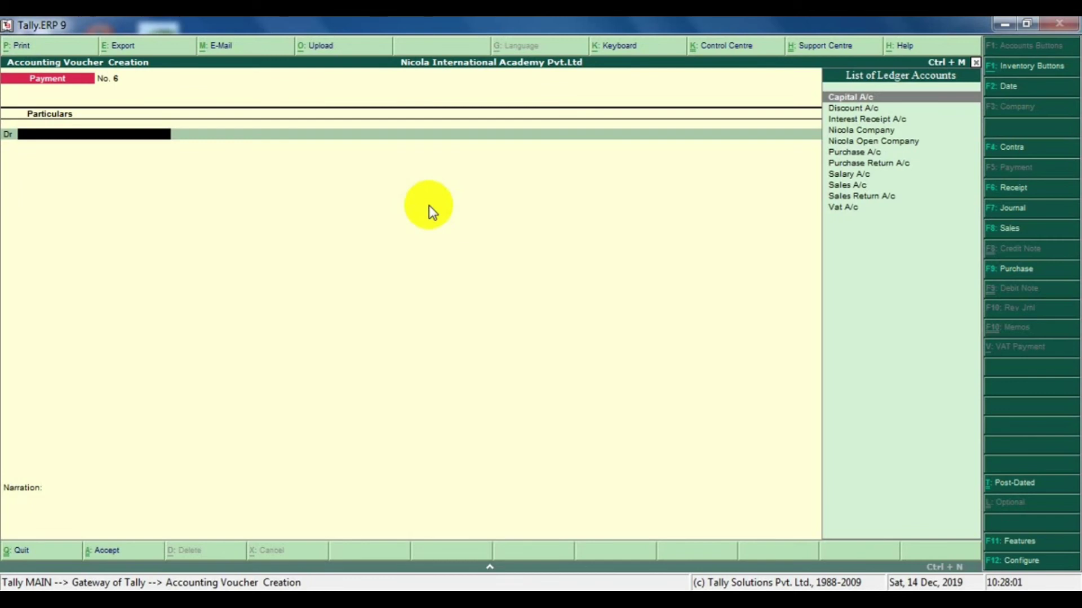
Start a new ledger from the payment voucher, named Interest Payable A/c, under the Indirect Expenses group
key(alt+c)
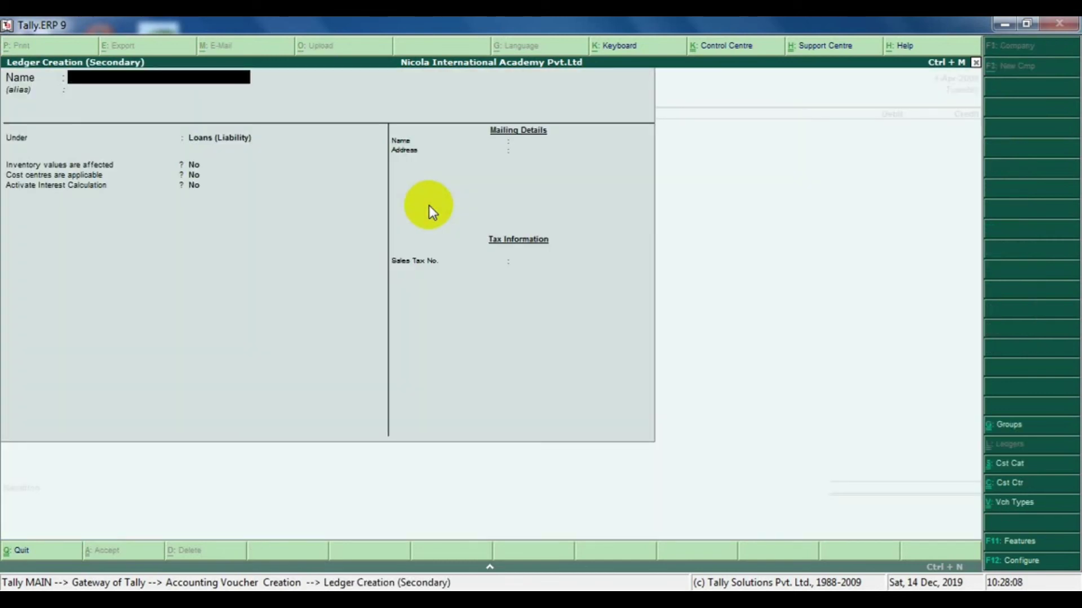
text(Interest Payable A)
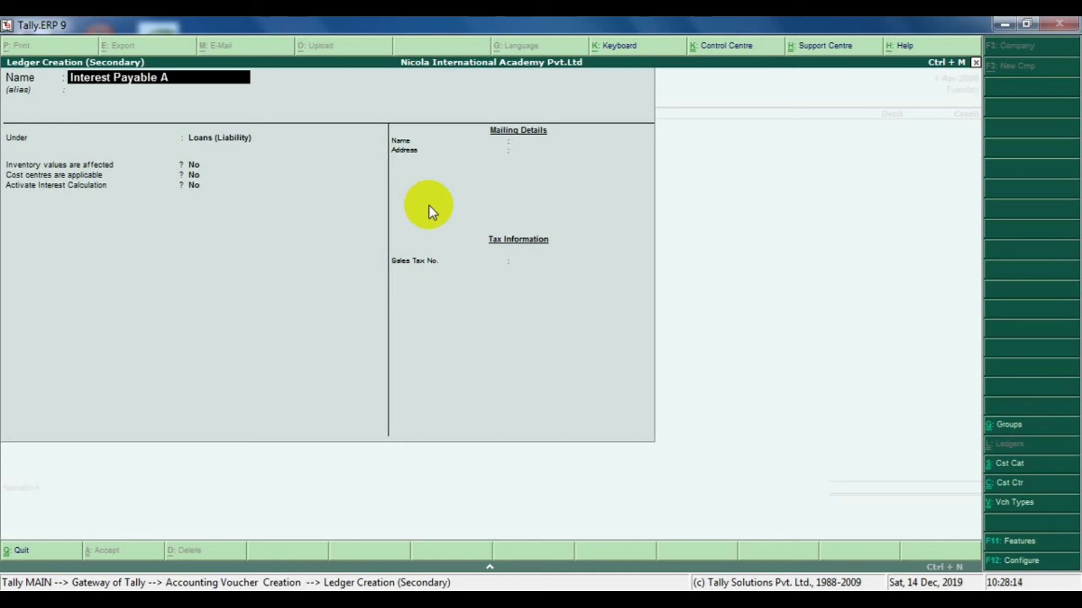
text(/c)
key(Return)
text(L)
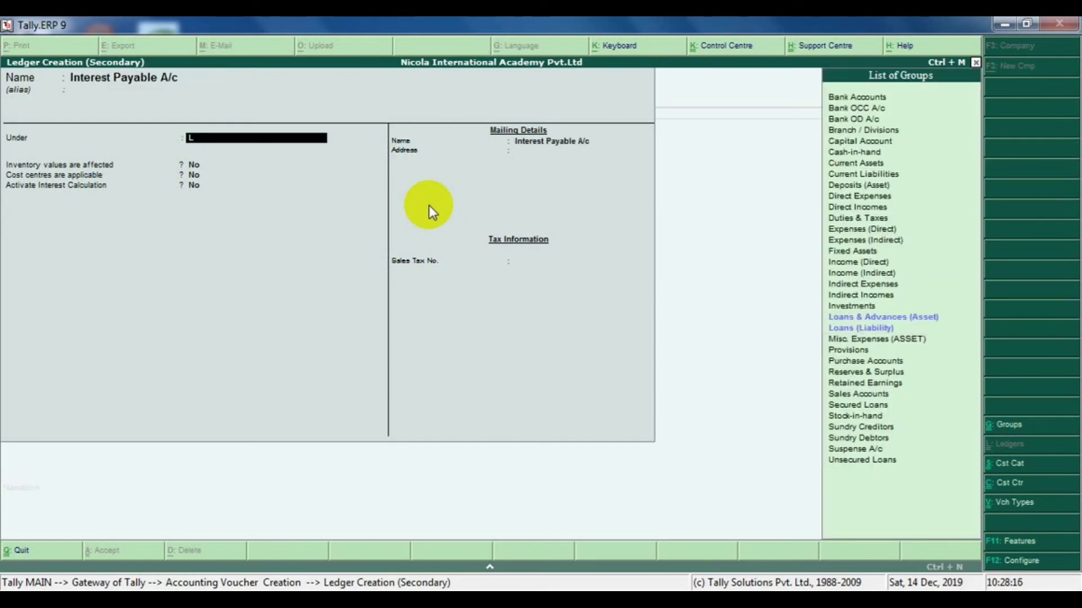
text(i)
key(BackSpace)
key(Up)
key(Up)
key(Up)
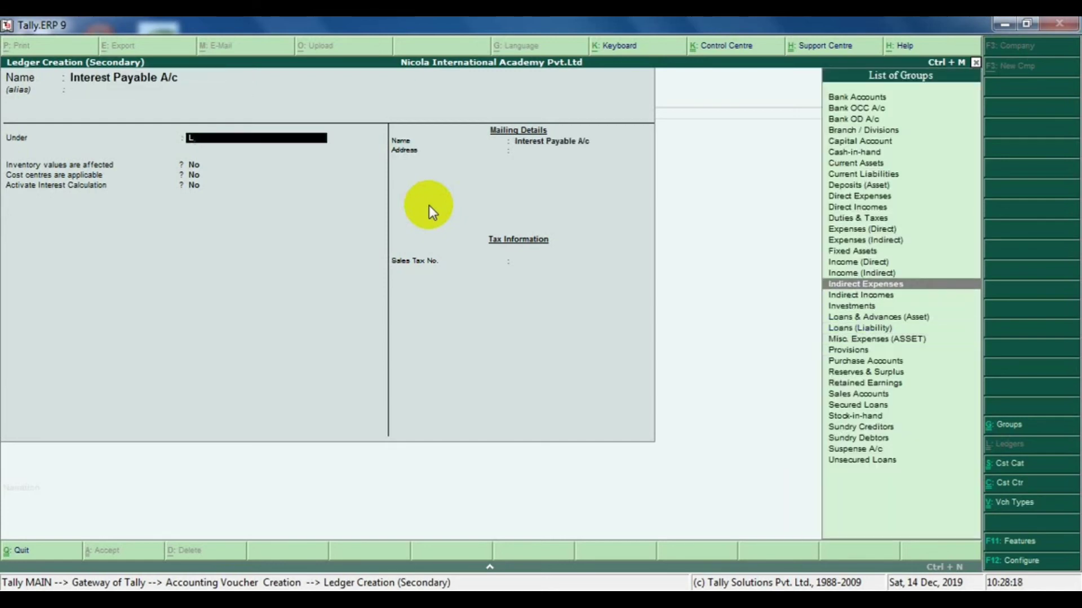
key(Return)
Set cost centres to No for the Interest Payable A/c ledger and save the ledger
key(Return)
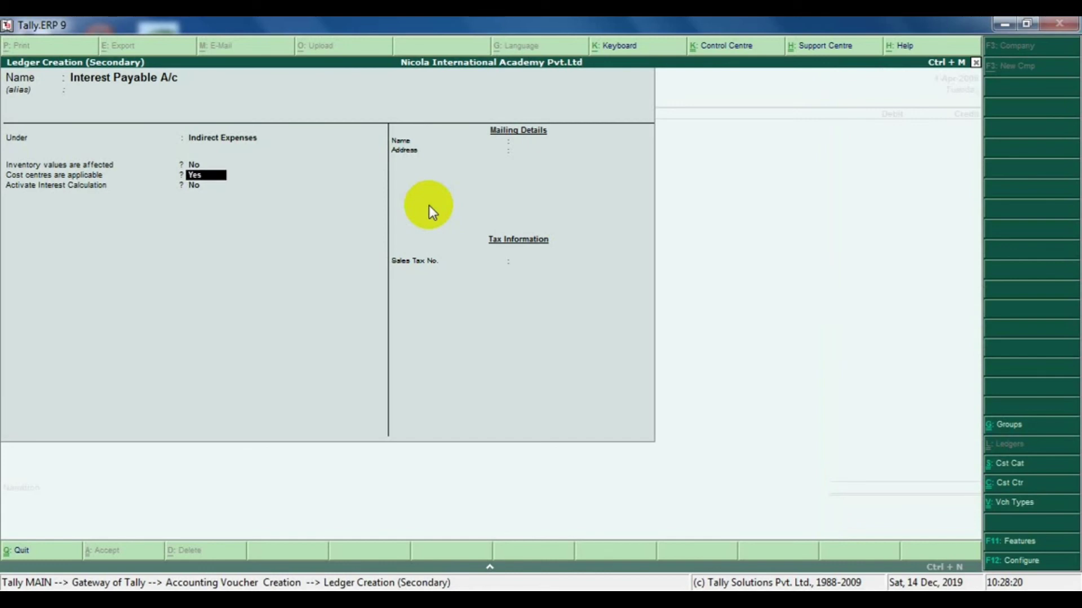
key(Return)
key(Return)
key(Escape)
key(Up)
key(n)
key(Return)
key(Return)
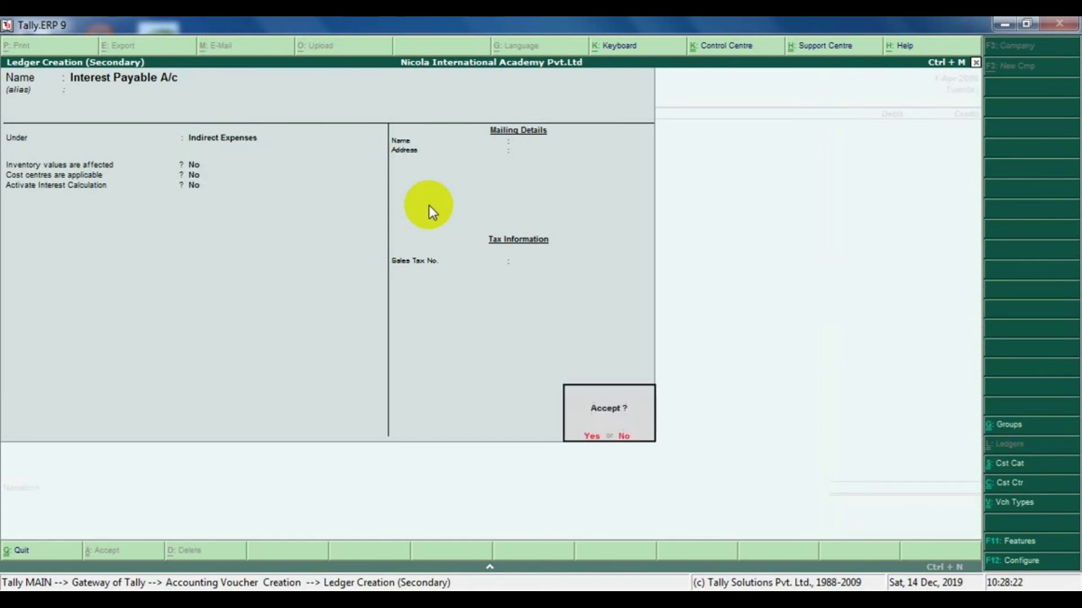
key(Return)
Debit Interest Payable A/c with 80000 and credit Cash with the same amount in the payment voucher
text(80000)
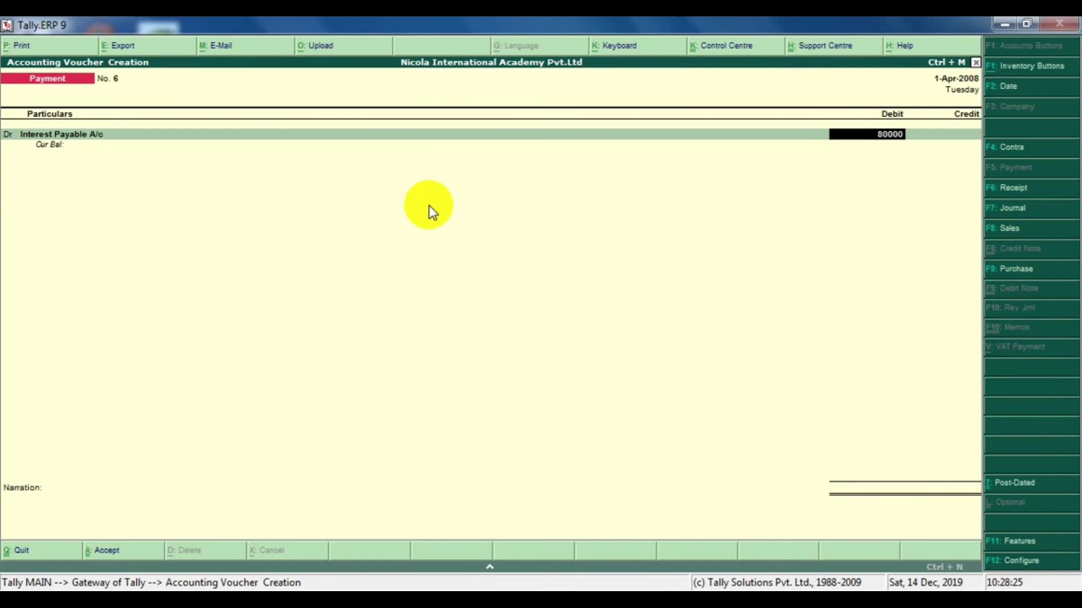
key(Return)
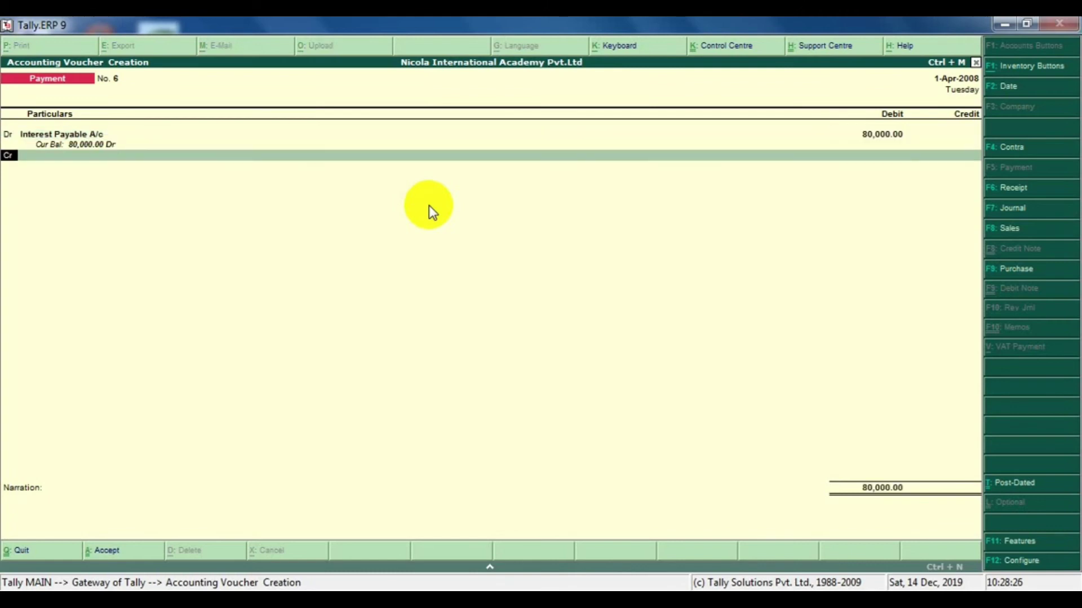
key(Down)
key(Return)
key(Return)
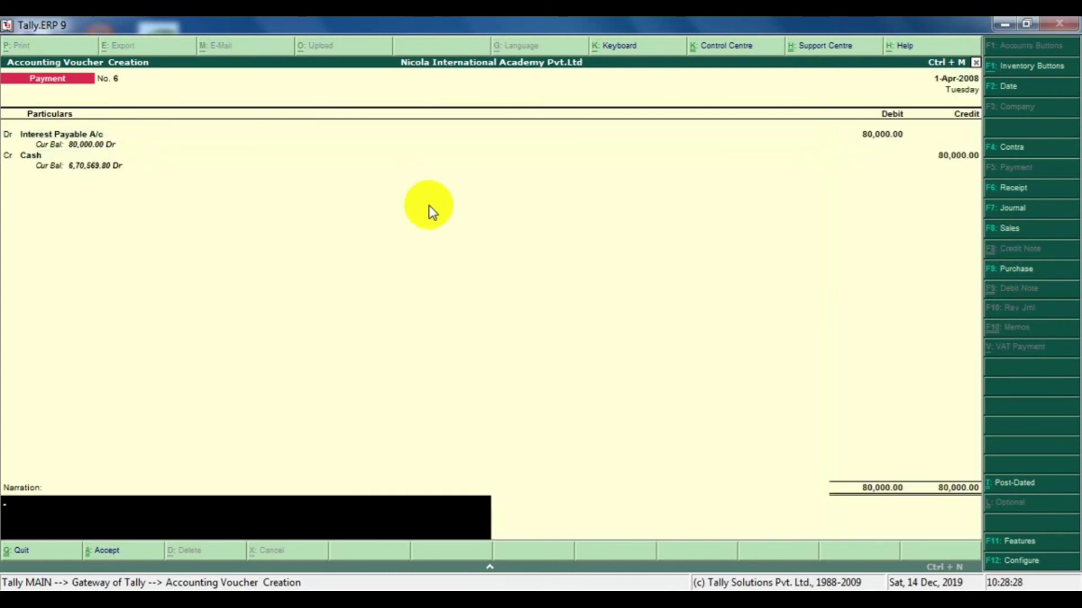
Add the narration "being interest paid to Nicola Open Company" and save the payment voucher
text(being interest paid to Nicolla)
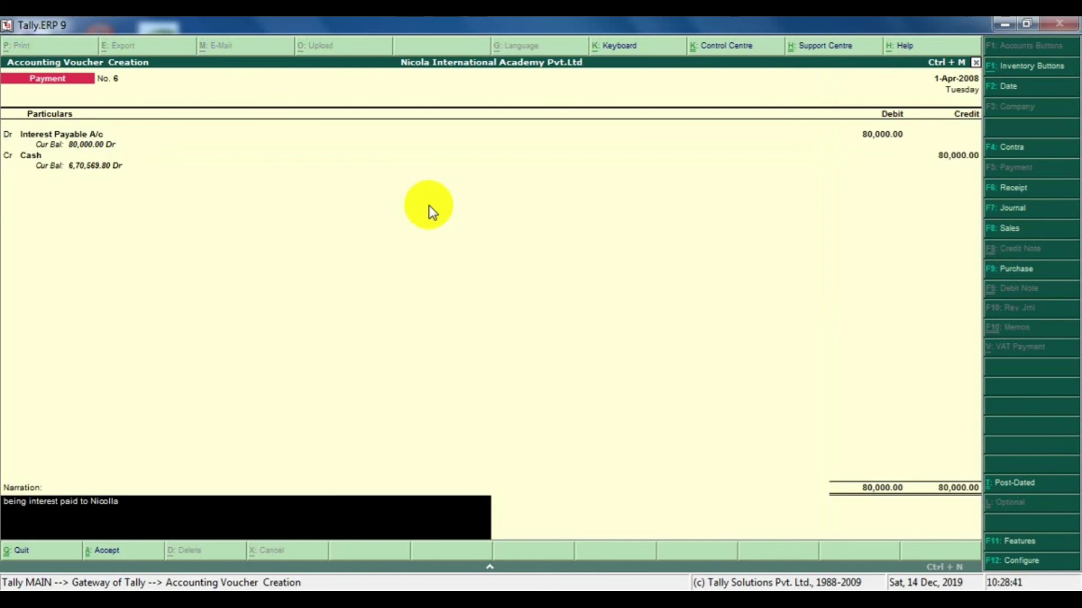
key(BackSpace)
text(a Open Cop)
key(BackSpace)
text(mpany)
key(Return)
key(Return)
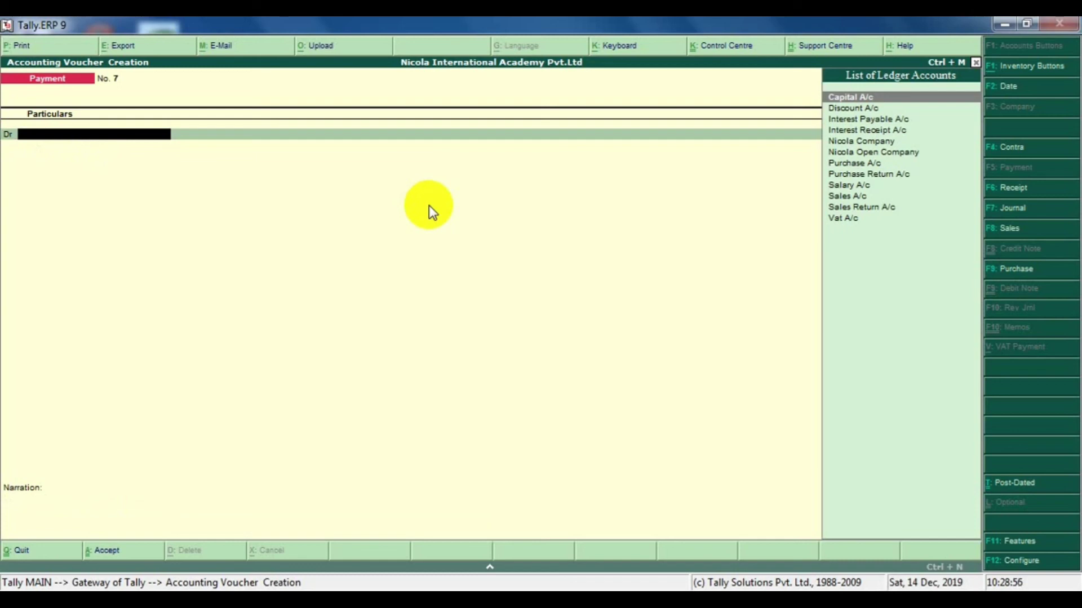
Debit Nicola Open Company with 200000 in the new payment voucher
key(Down)
key(Down)
key(Down)
key(Down)
key(Down)
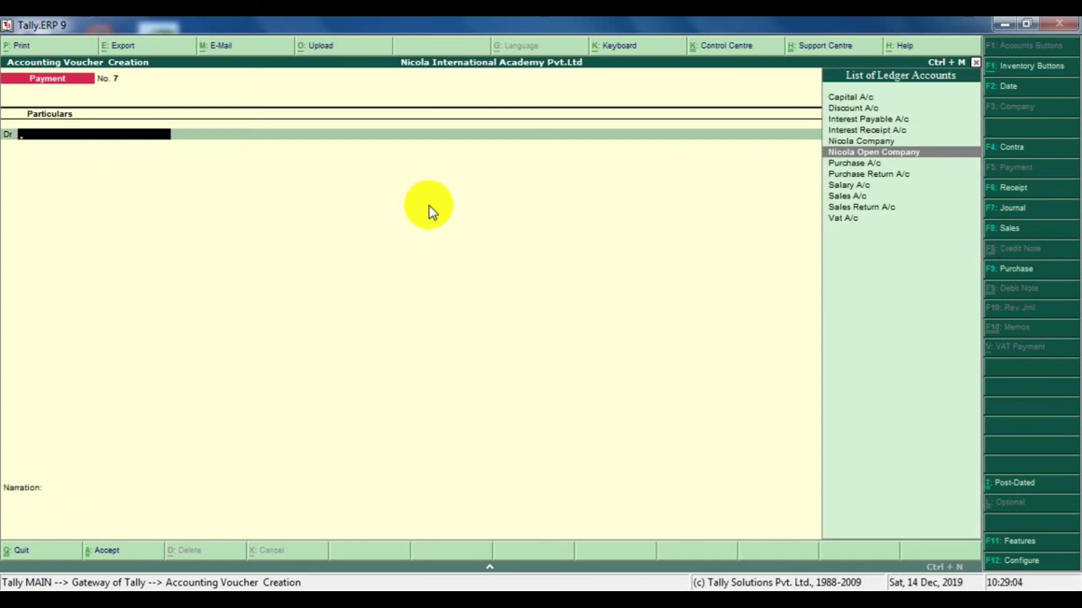
key(Return)
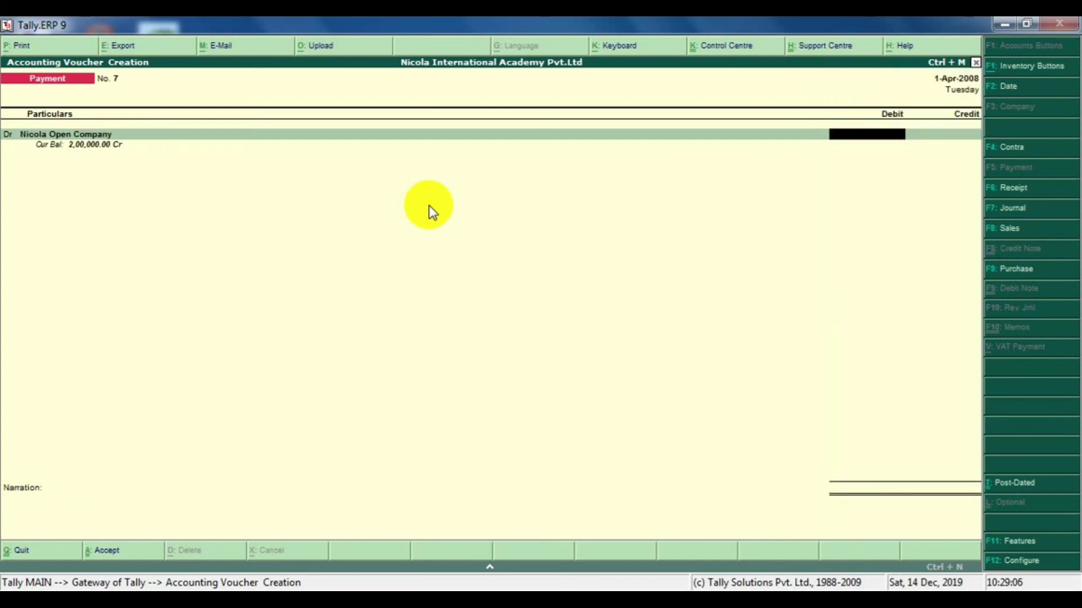
text(2,00,00)
text(00000)
key(Return)
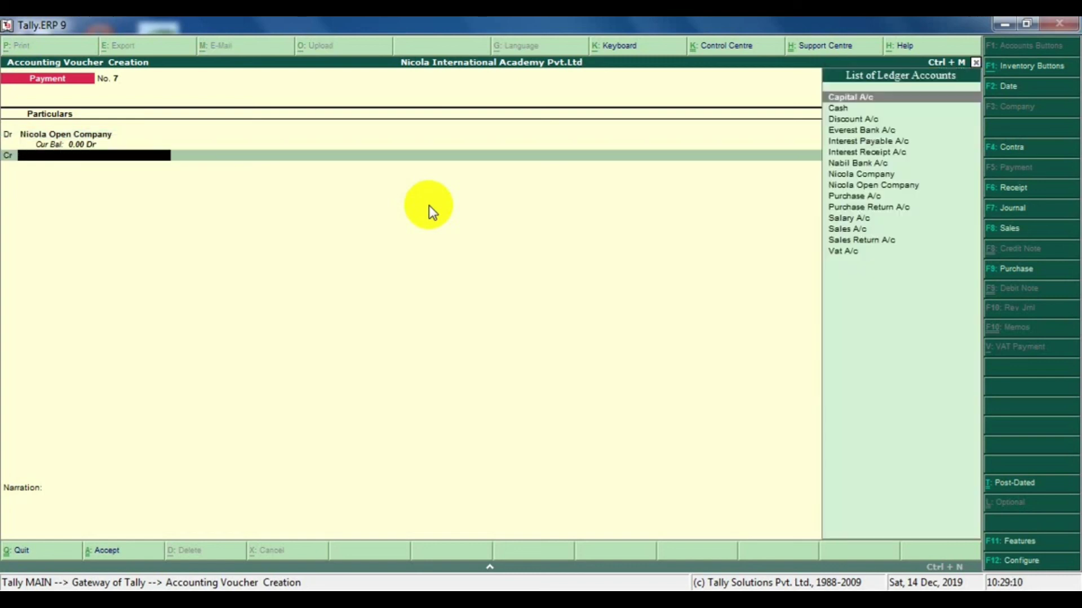
Credit Cash with 200000 to balance the loan repayment voucher
key(BackSpace)
key(Return)
key(Down)
key(Return)
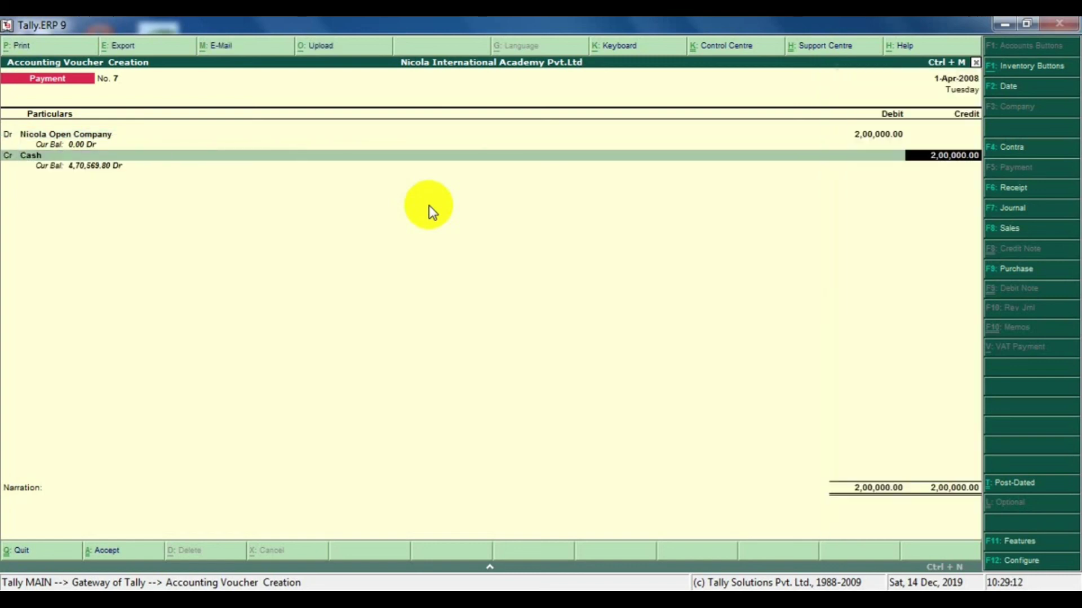
key(Return)
Add the narration "being loans paid to nicola open company" and save the payment voucher
text(being)
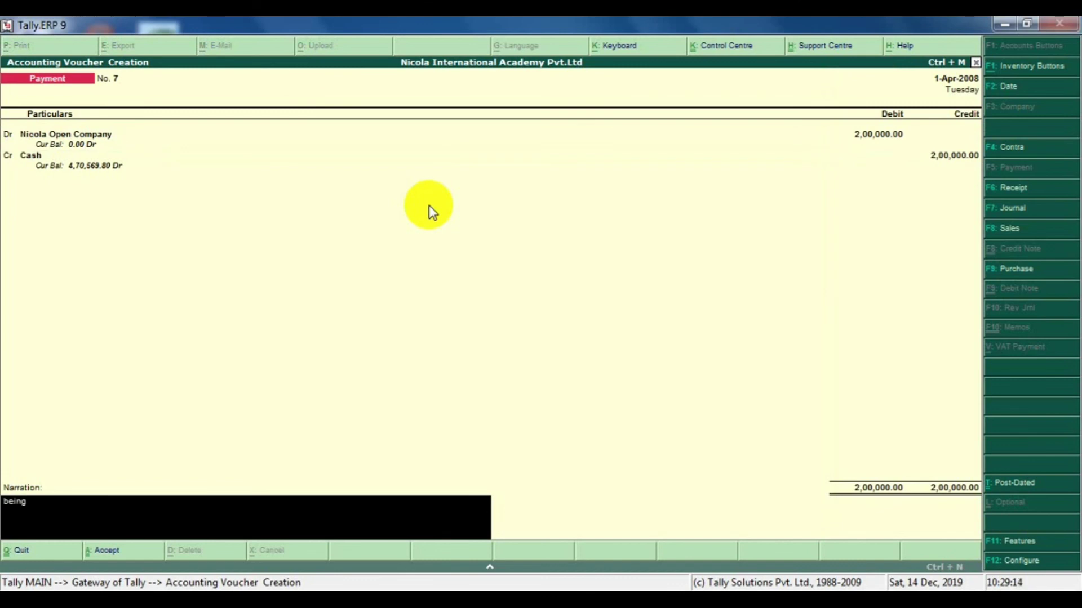
text( loans paid to nicola open com)
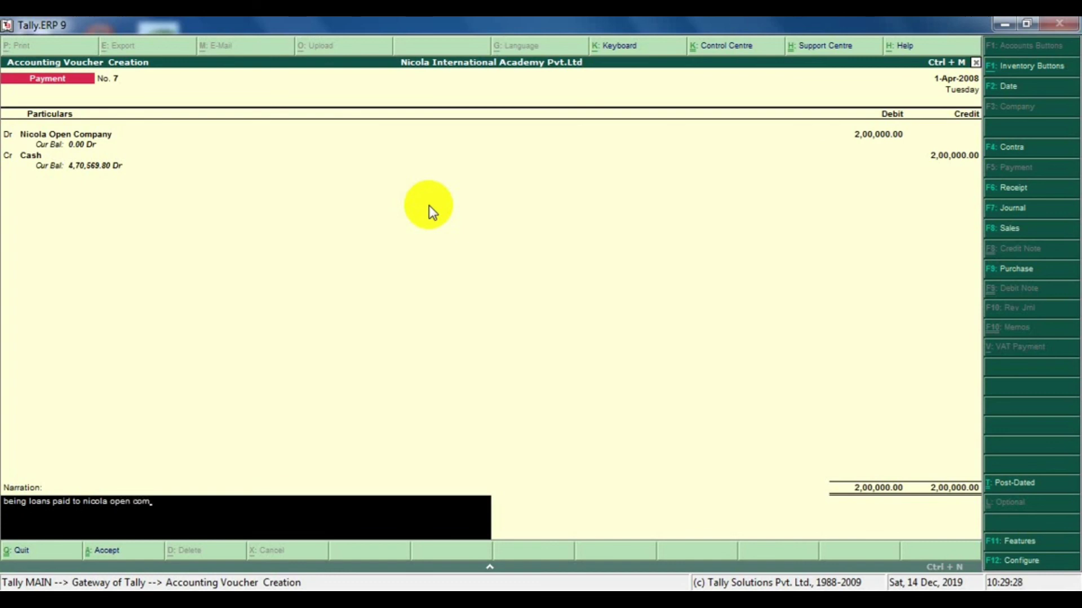
text(panuy)
key(BackSpace)
key(BackSpace)
text(y)
key(Return)
key(Return)
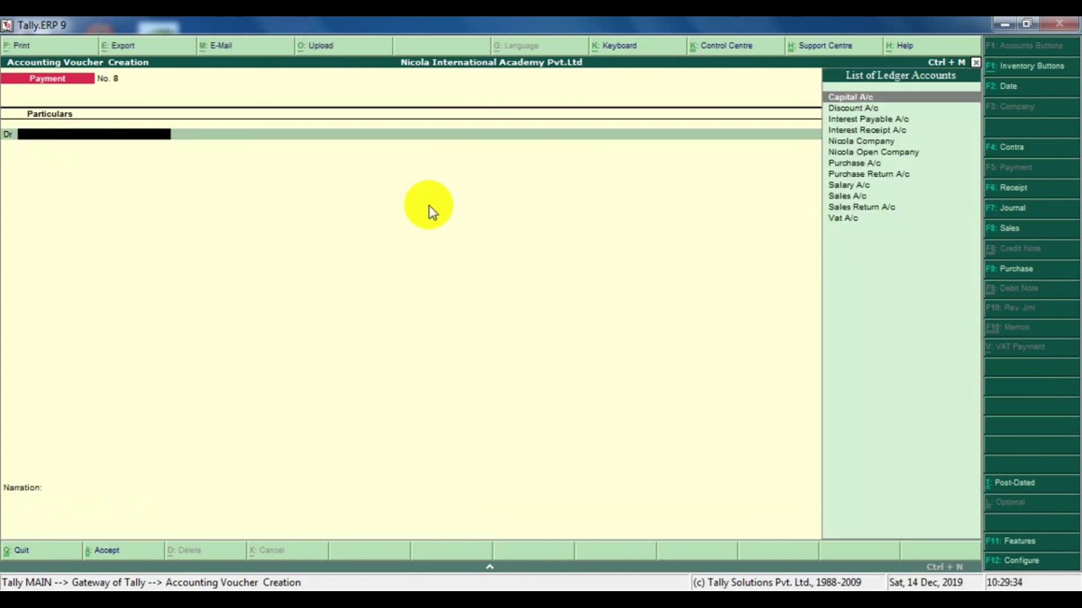
key(Down)
key(Down)
key(Down)
key(Down)
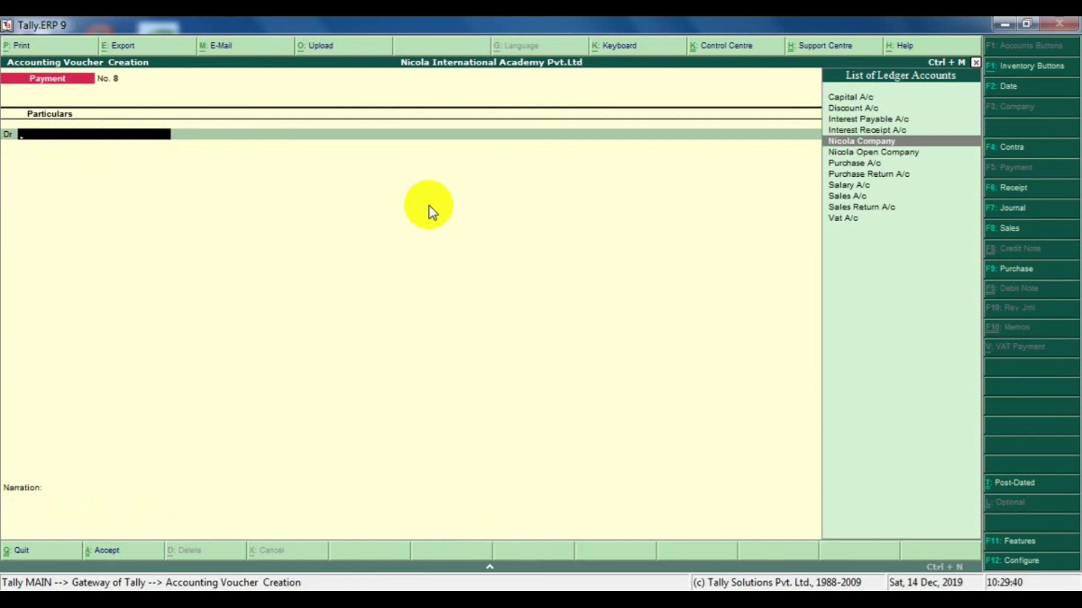
Switch to a receipt voucher, credit Nicola Company with 100000 and debit Cash with the same amount
key(F6)
key(Down)
key(Down)
key(Down)
key(Down)
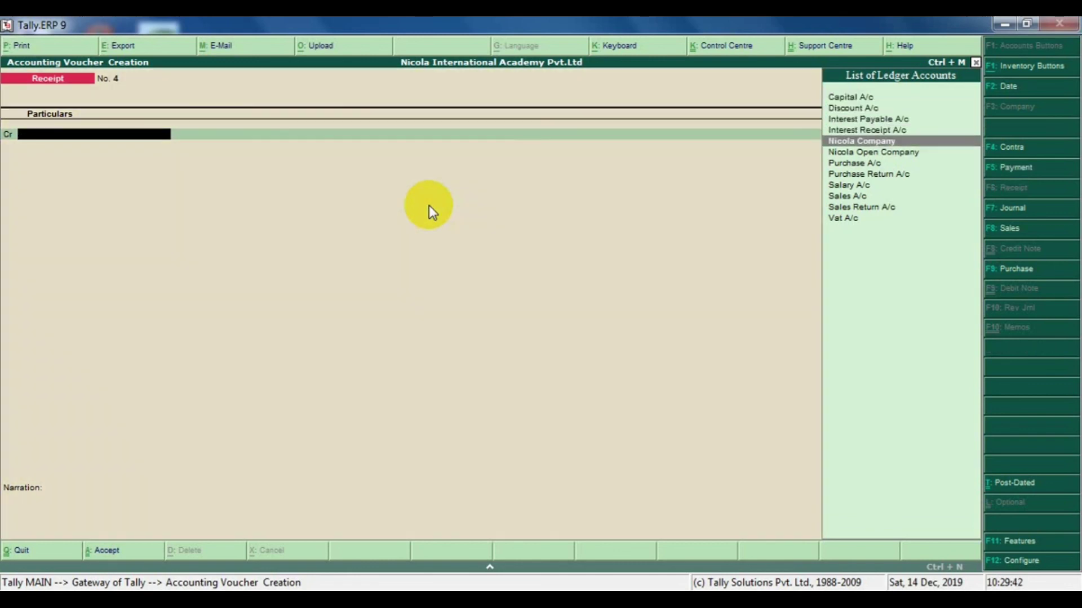
key(Return)
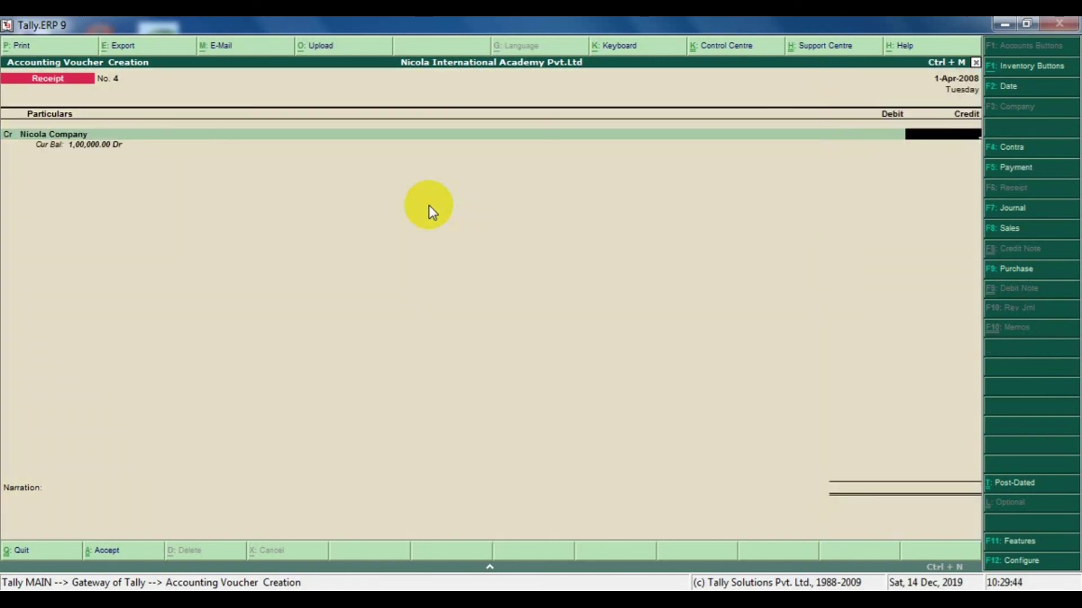
text(100000)
key(Return)
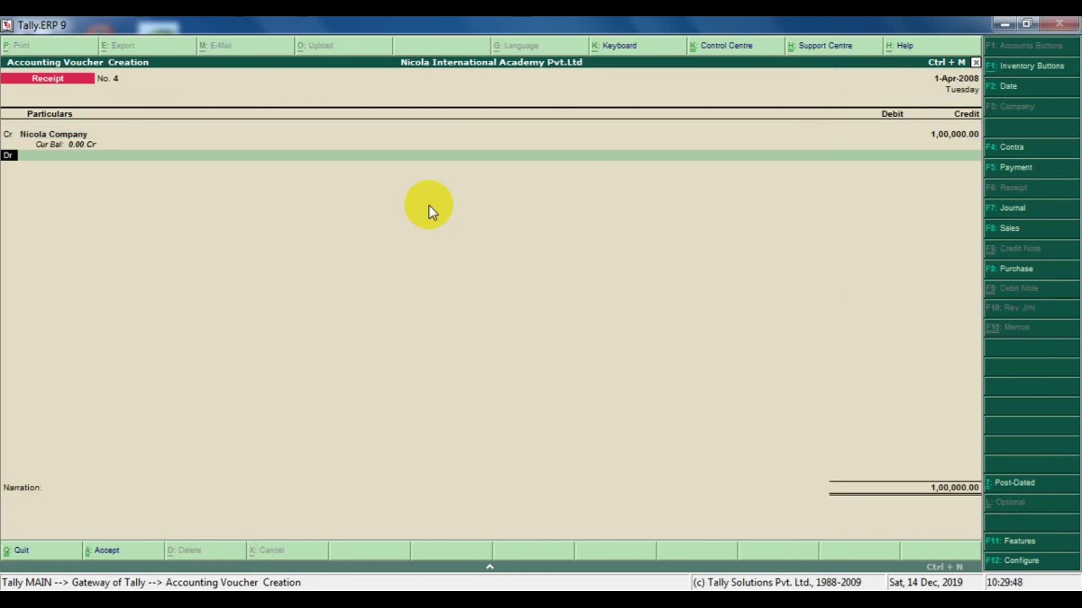
key(Down)
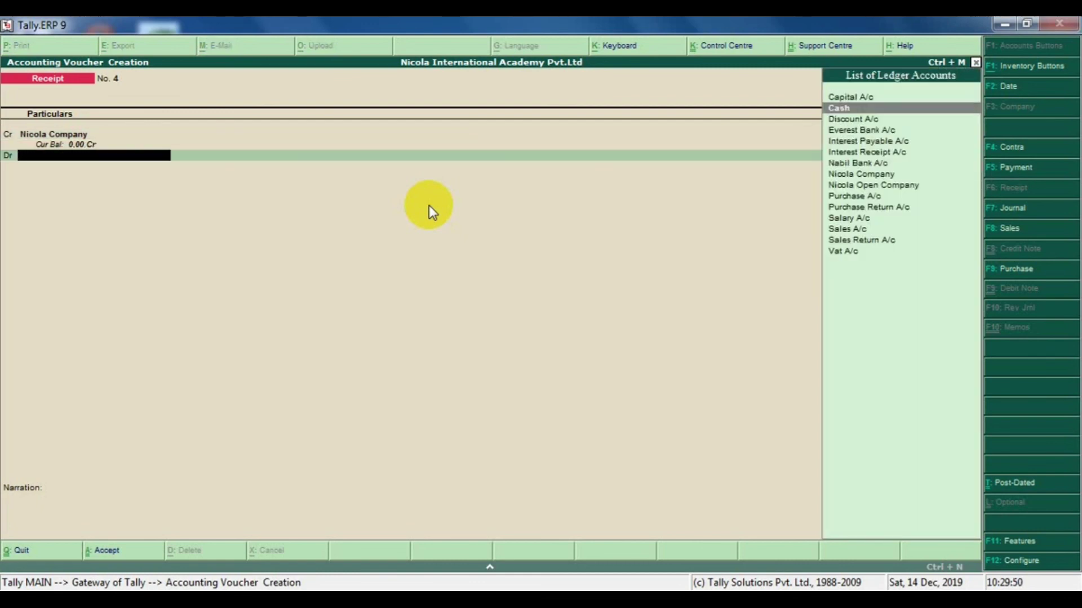
key(Return)
key(Return)
Add the narration "being loans received from nicola company" and save the receipt voucher
text(be)
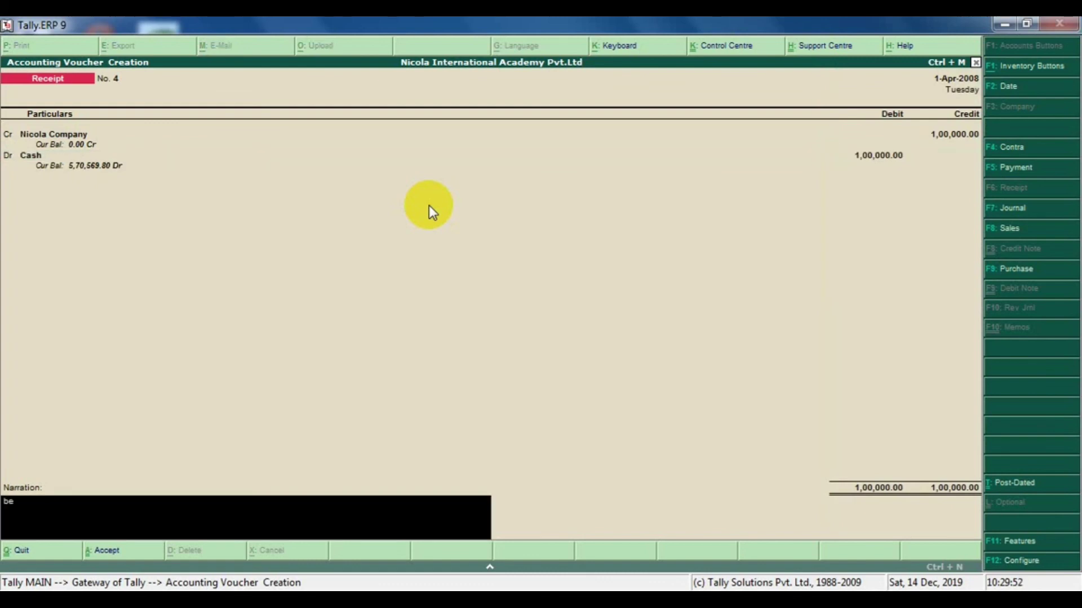
text(ing loans)
text( receipt)
key(BackSpace)
key(BackSpace)
text(ved from)
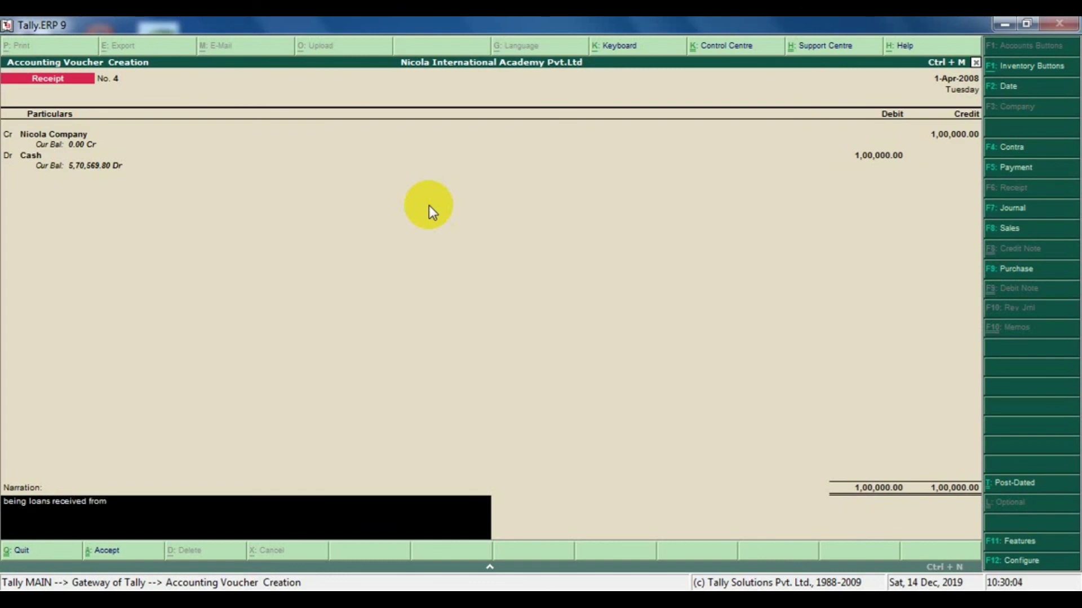
text( nicola company)
key(Return)
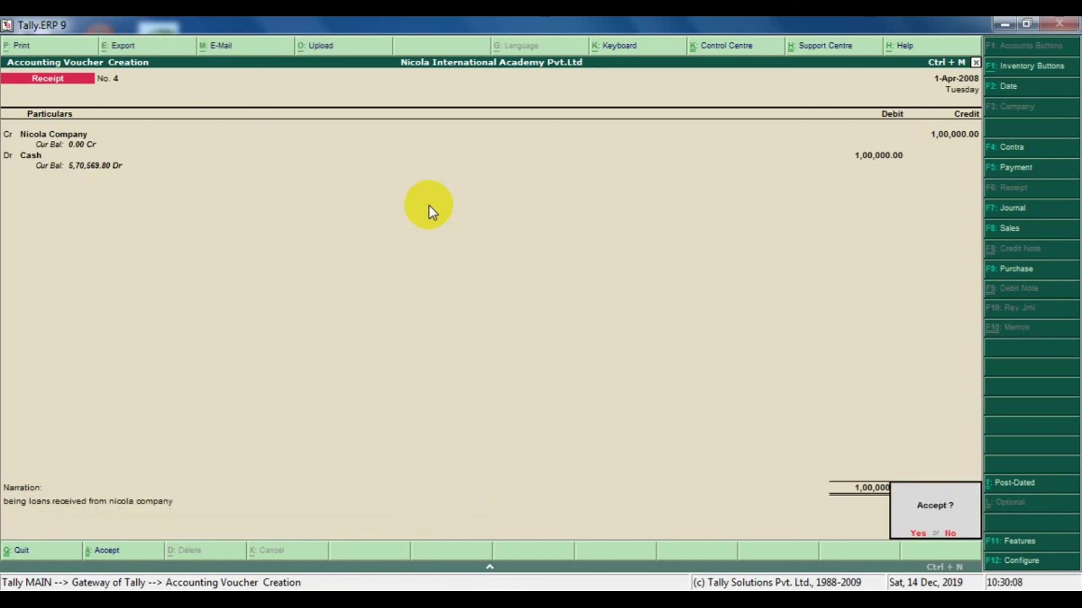
key(Return)
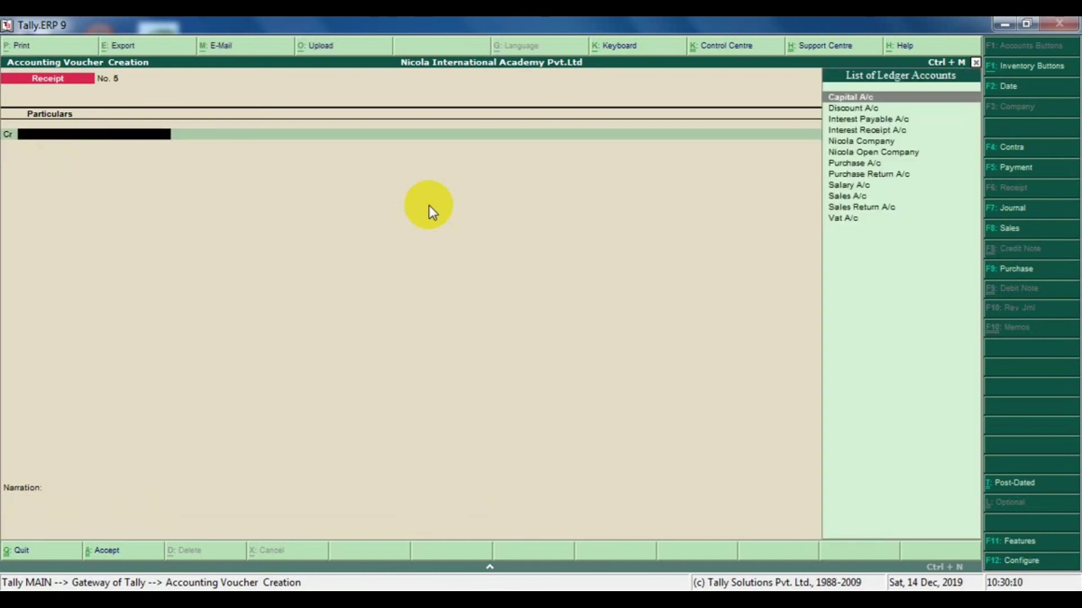